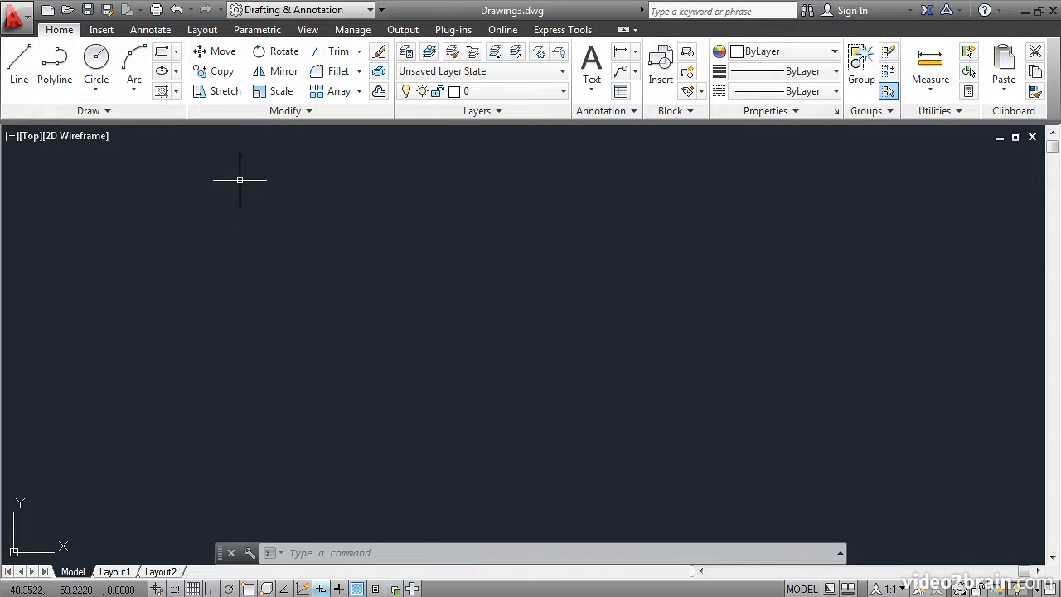
Draw a rectangle 10 units wide and 5 units high in the upper-left area of the empty drawing
click(176, 52)
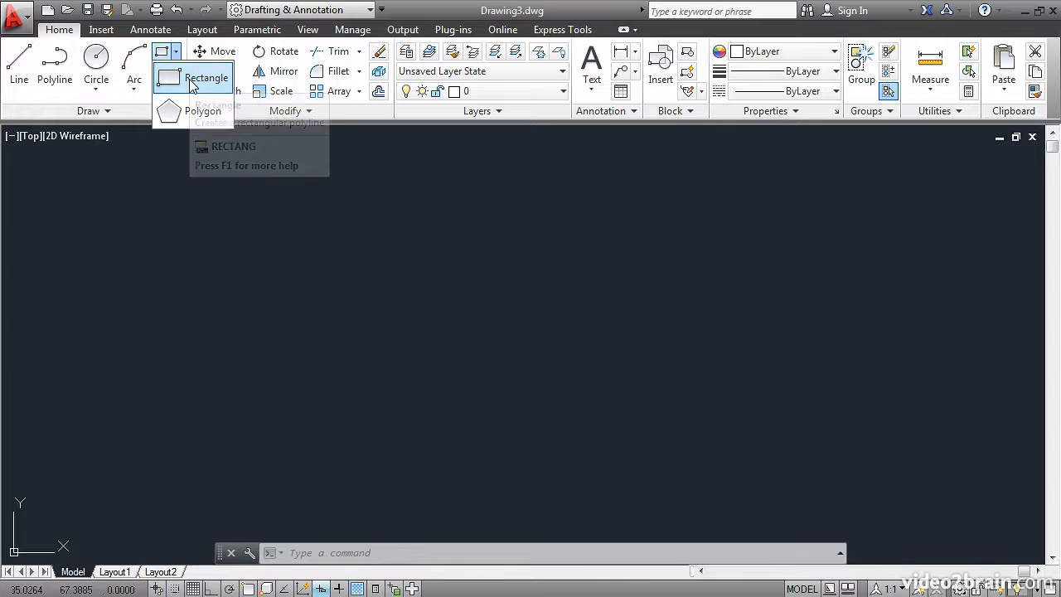
click(191, 83)
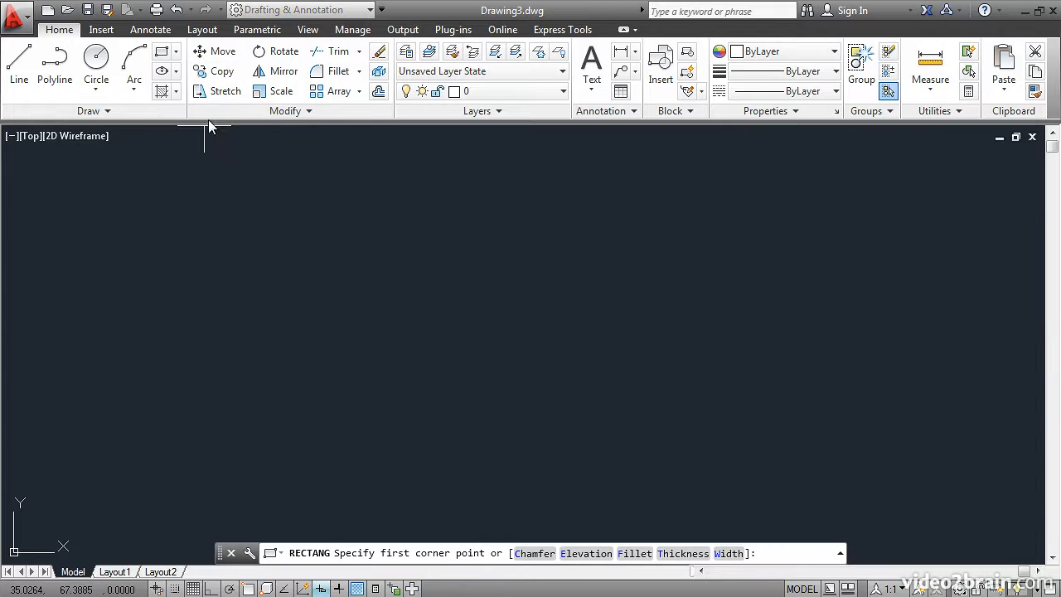
click(241, 227)
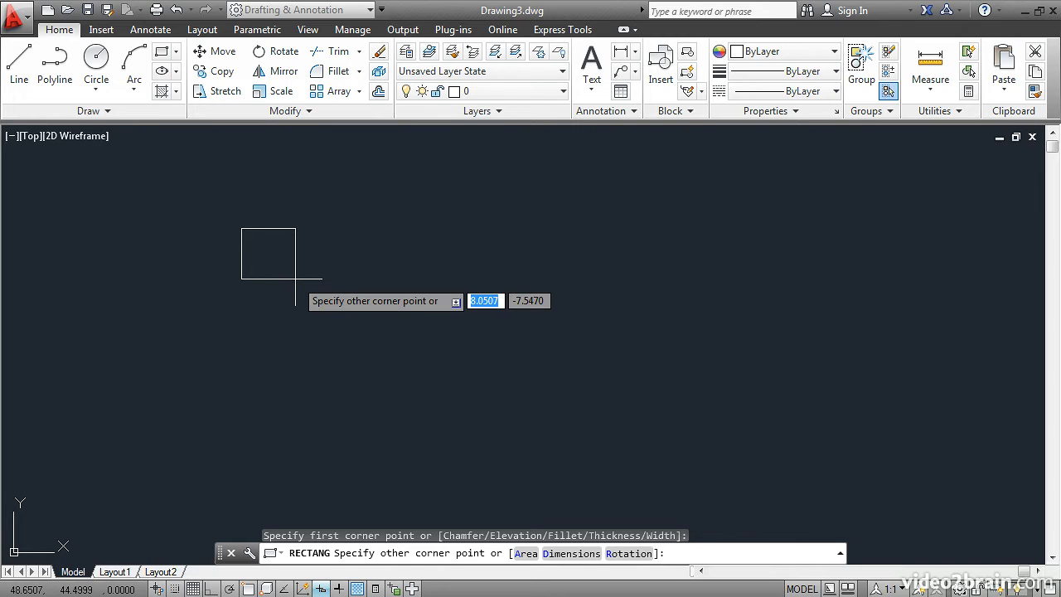
text(10)
key(Tab)
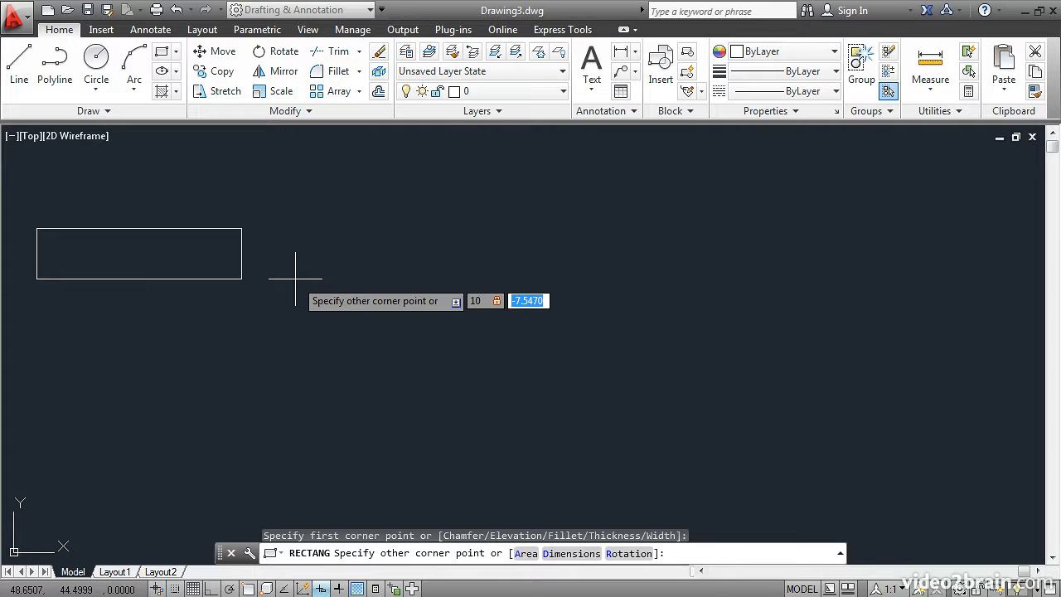
text(5)
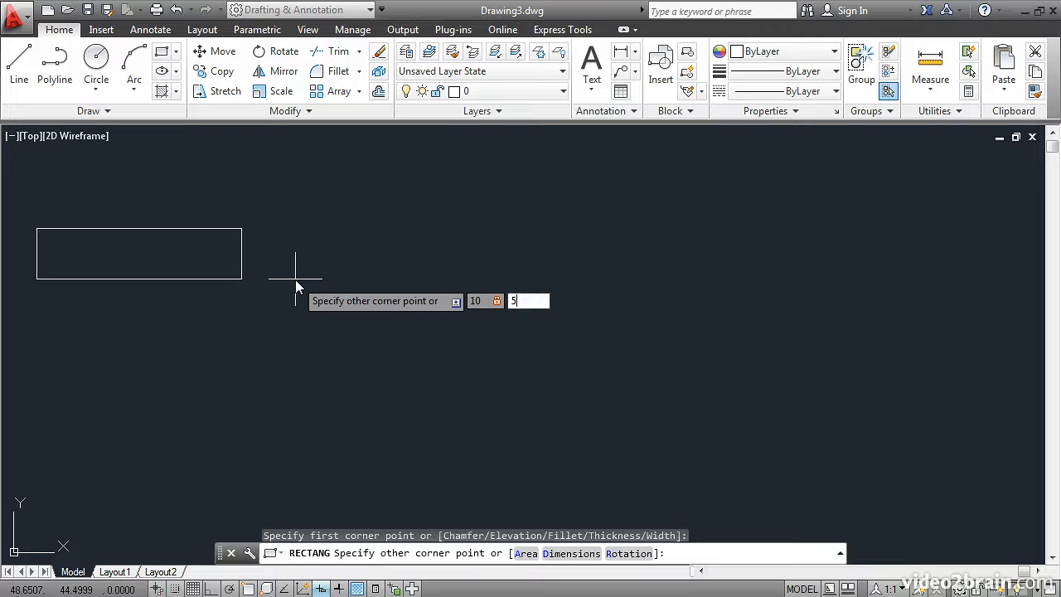
key(Return)
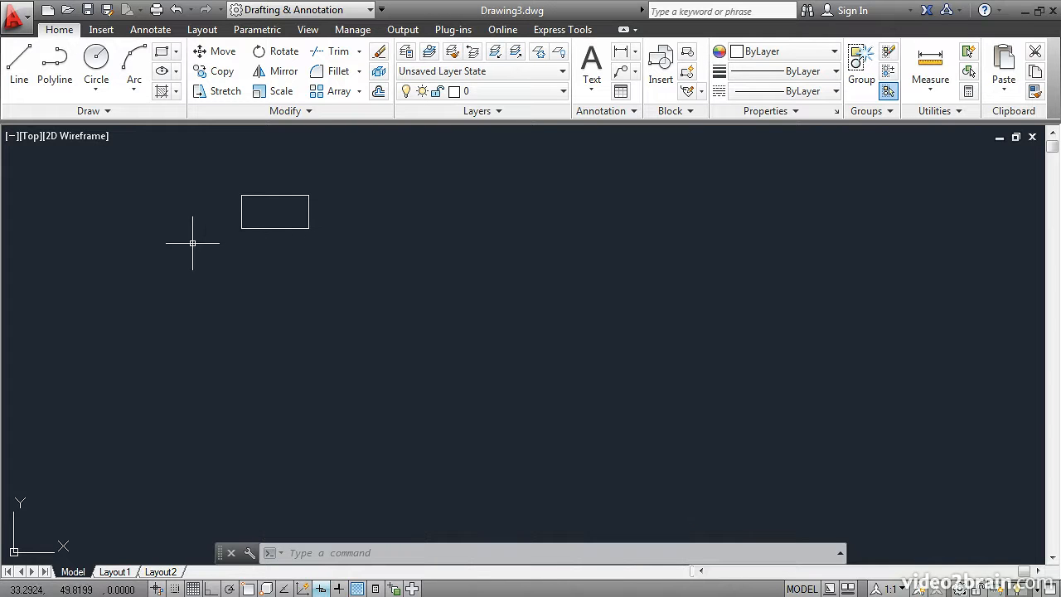
Draw a second rectangle freehand by two opposite corners, below and slightly right of the first one
click(162, 51)
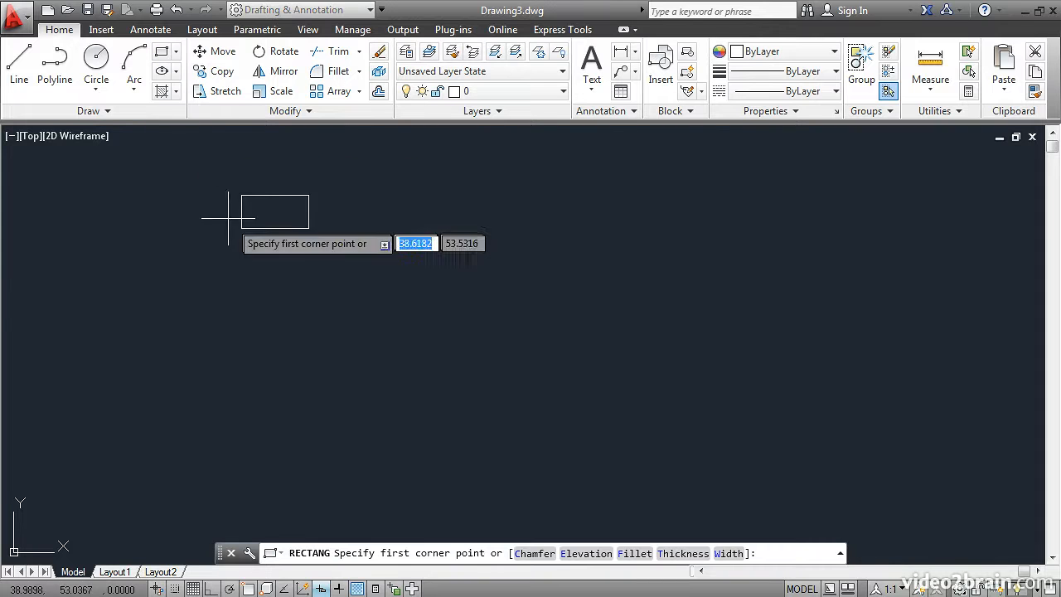
click(301, 290)
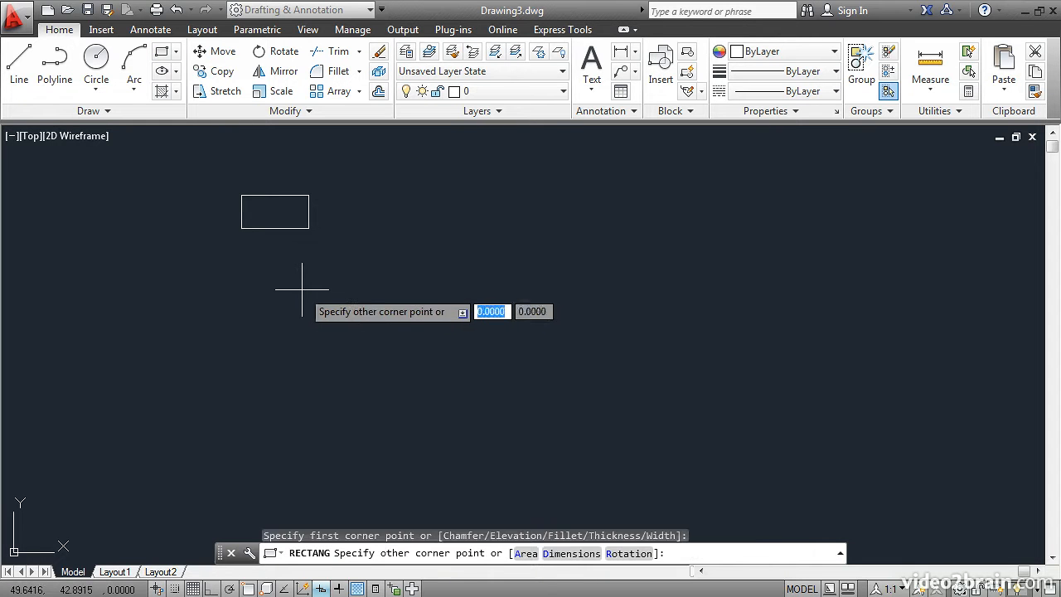
click(368, 336)
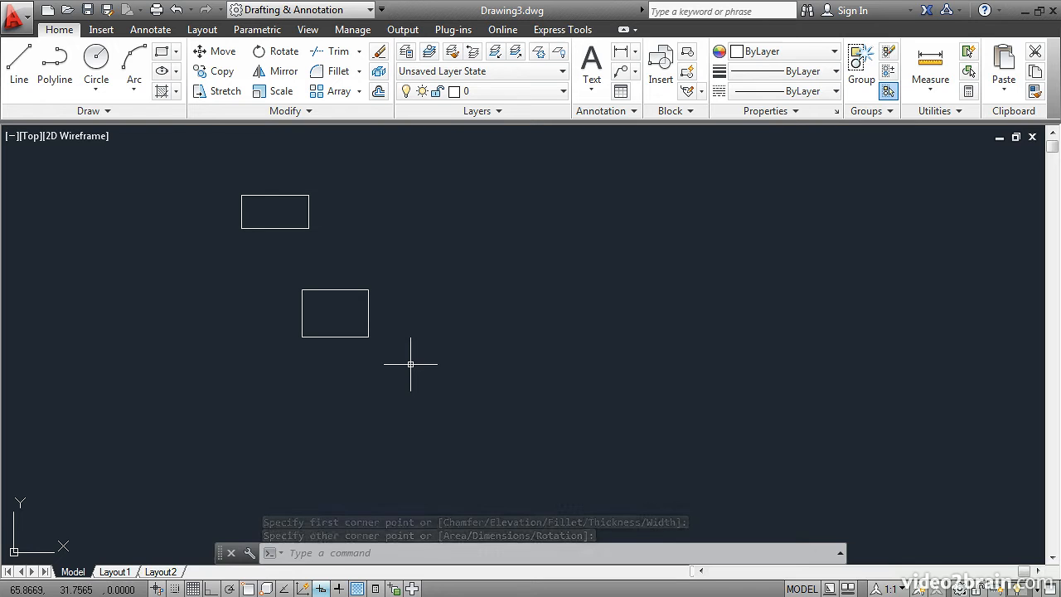
Draw a rectangle right of the freehand one, starting at its lower-right corner, with the opposite corner offset -12 in X and 8 in Y
click(162, 55)
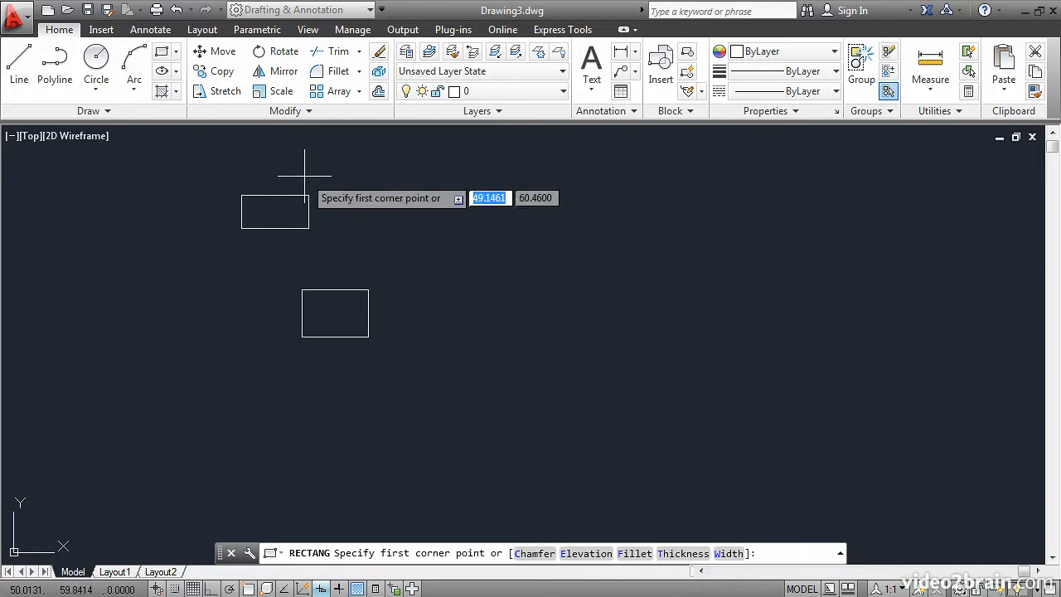
click(517, 334)
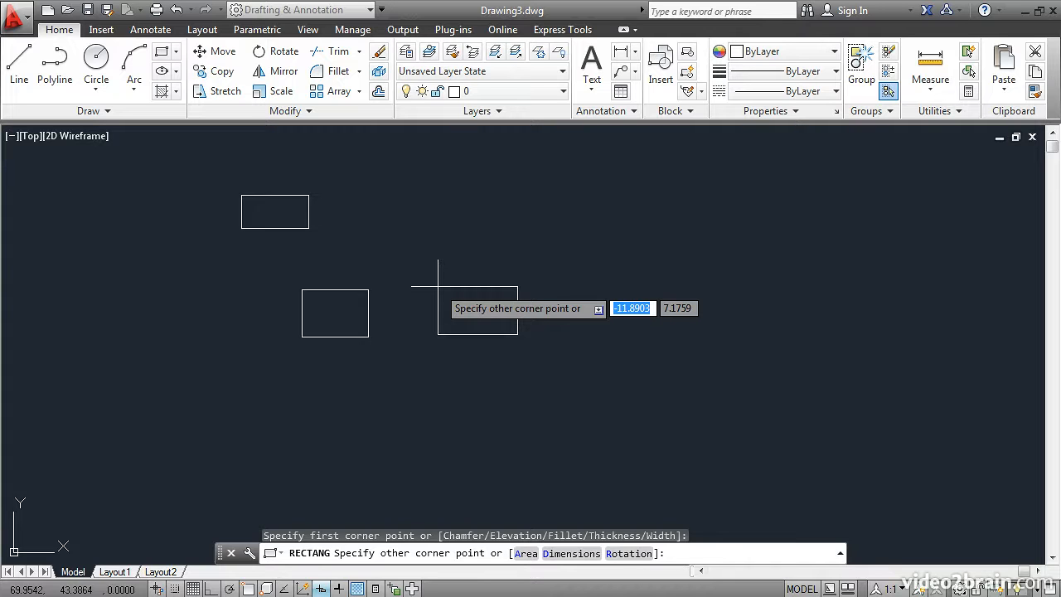
text(-)
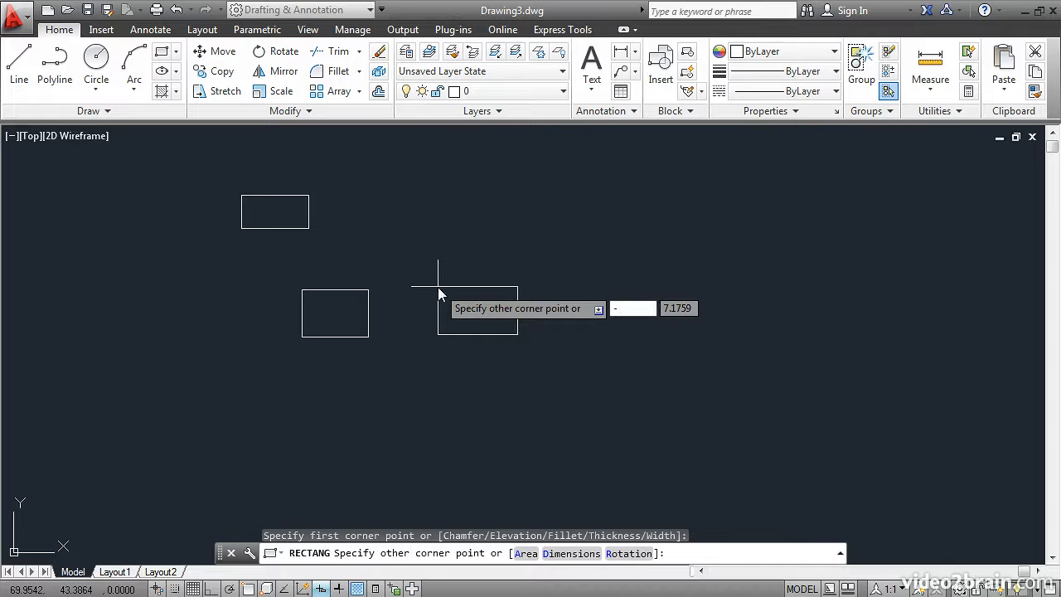
text(12)
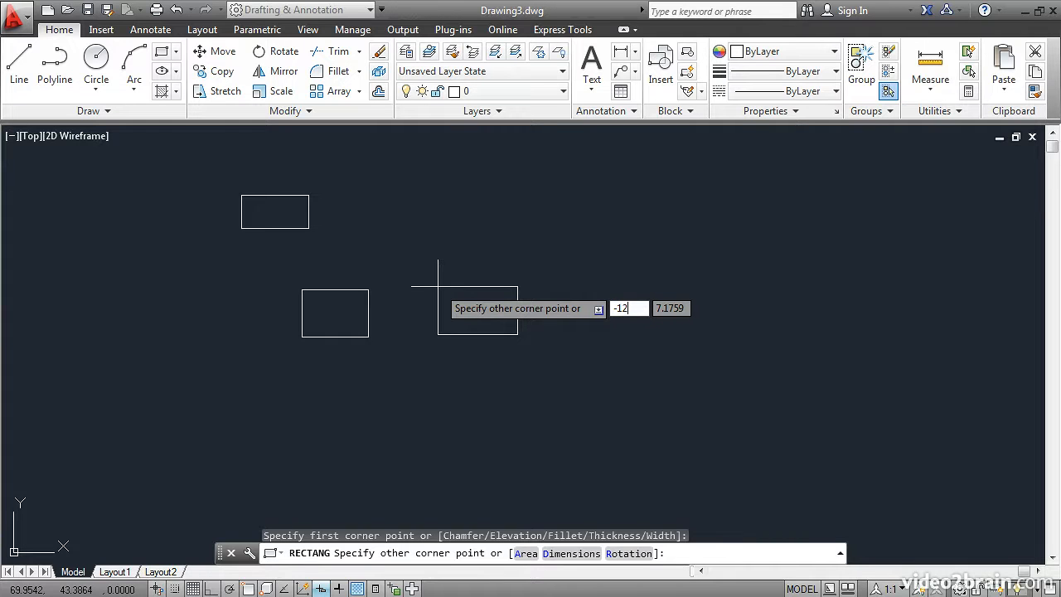
key(Tab)
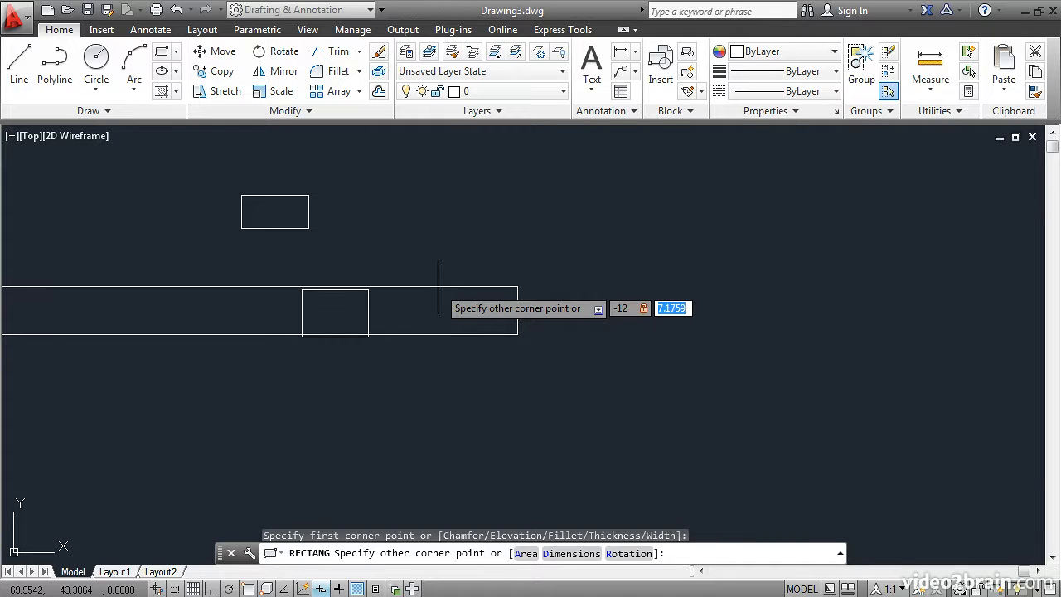
text(8)
key(Return)
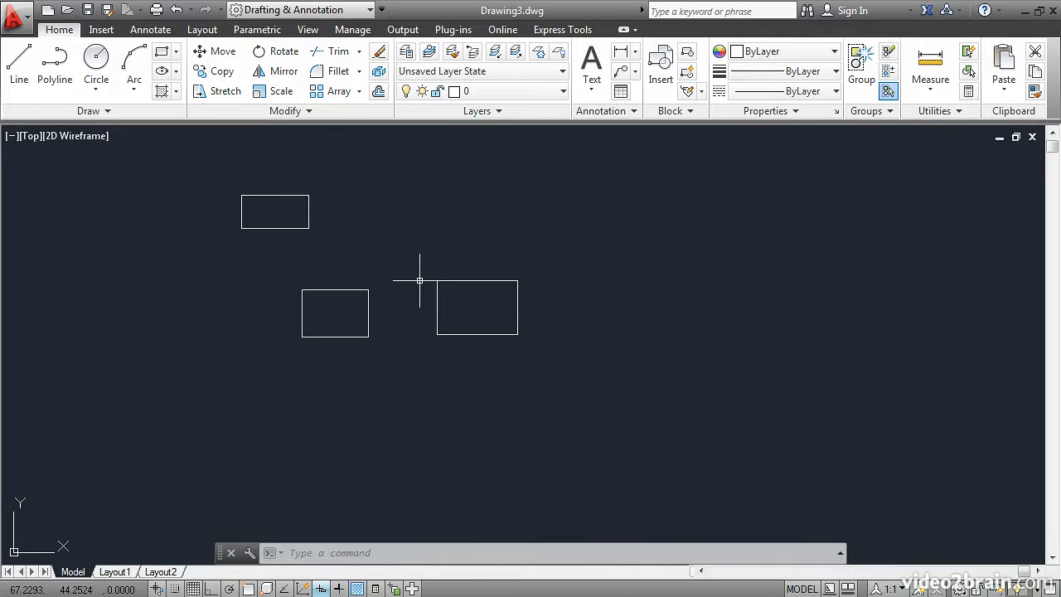
Draw a rectangle with fillet radius 3 right of the existing ones, its opposite corner offset 25 in X and -15 in Y
click(161, 54)
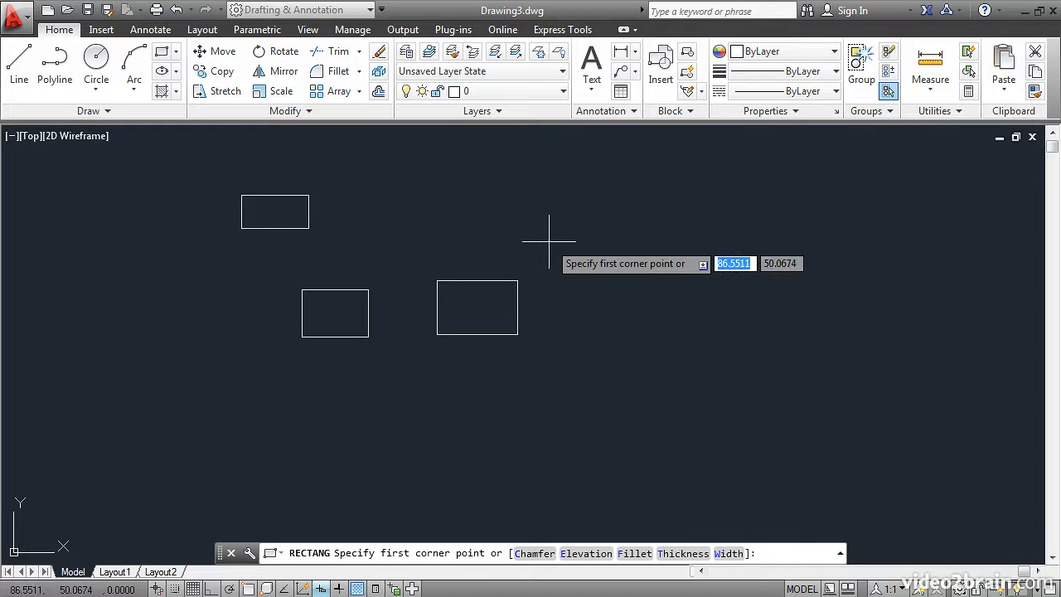
click(631, 553)
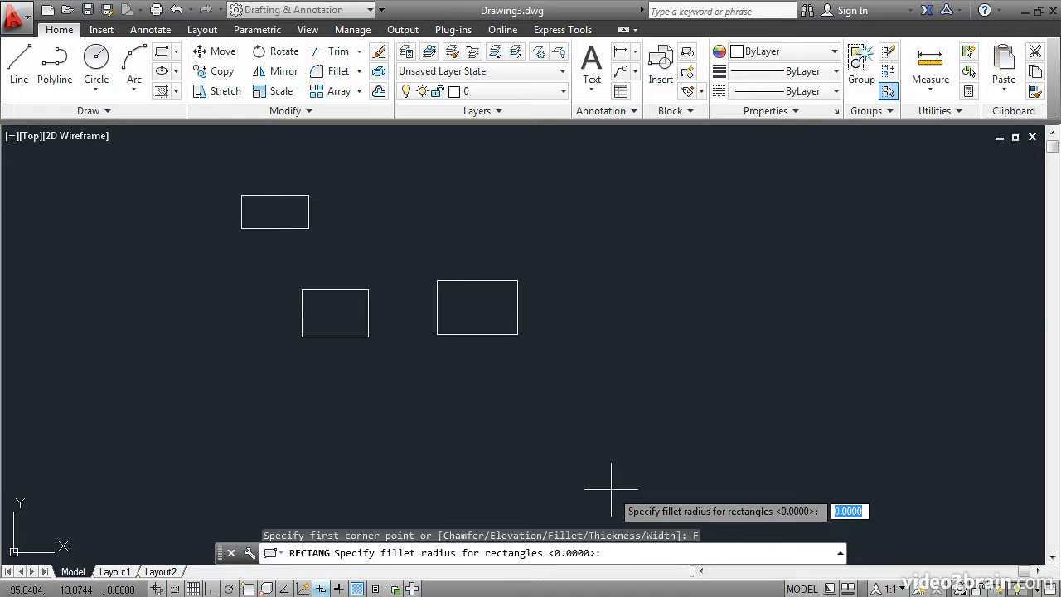
text(3)
key(Return)
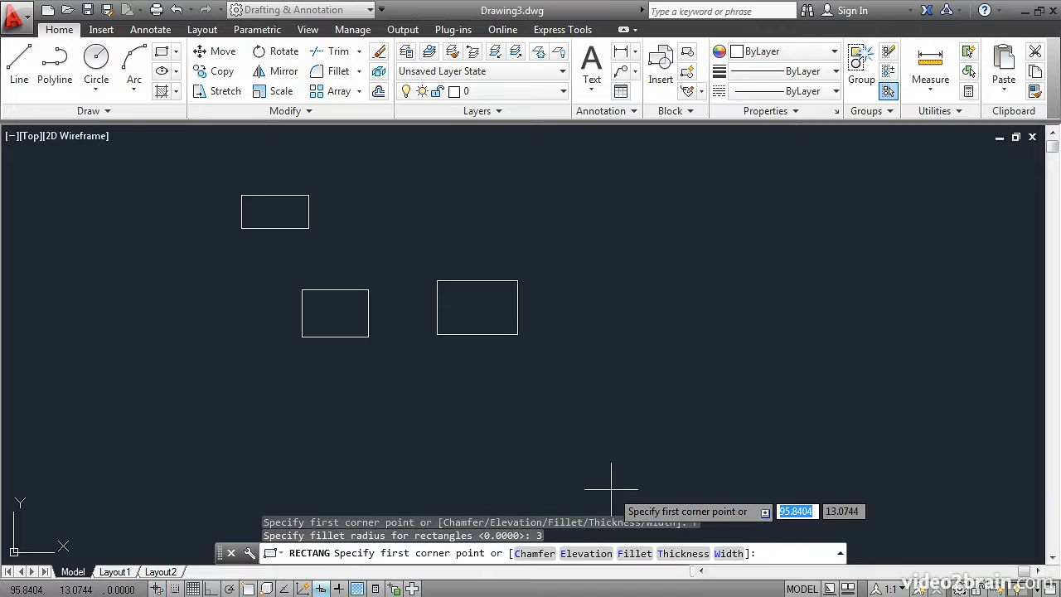
click(616, 292)
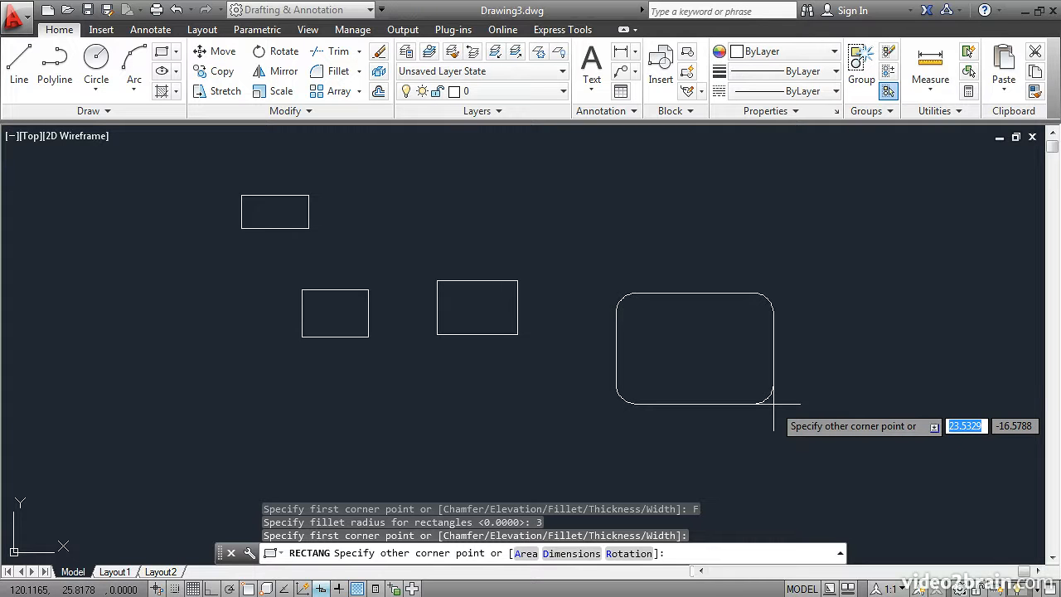
text(25)
key(Tab)
text(-15)
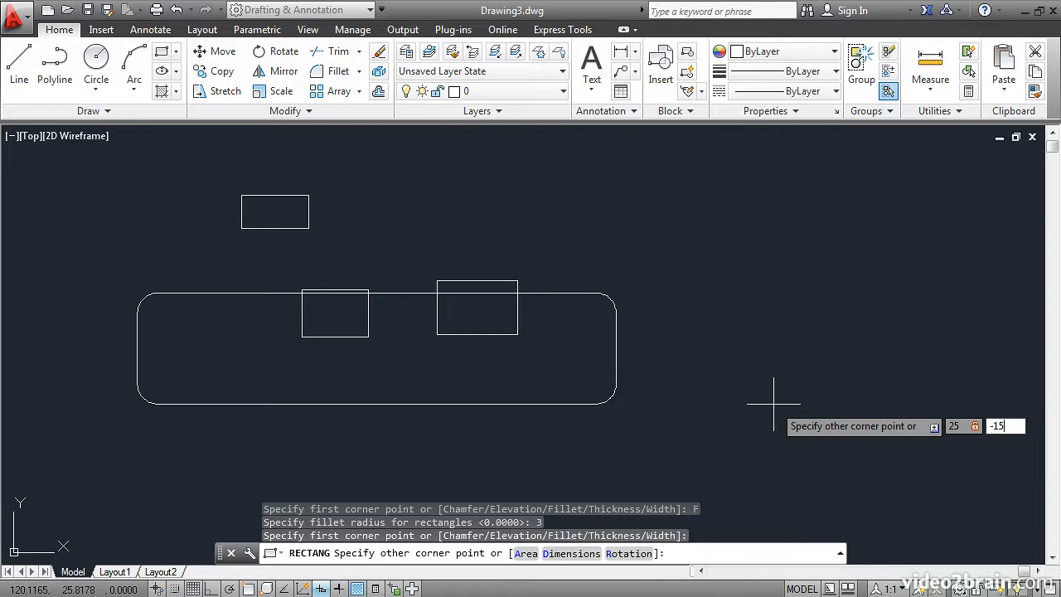
key(Return)
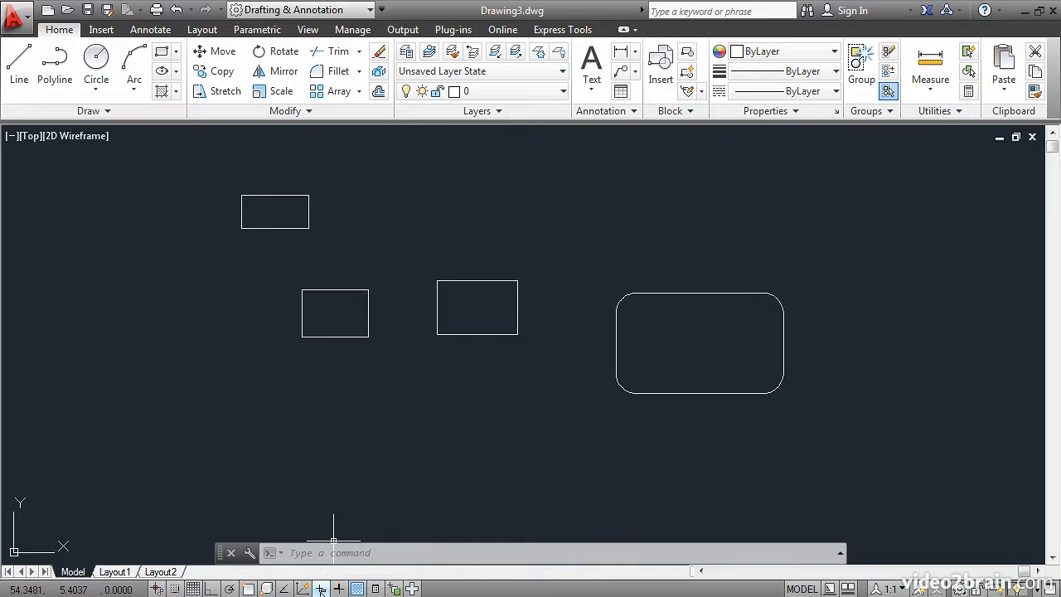
click(161, 51)
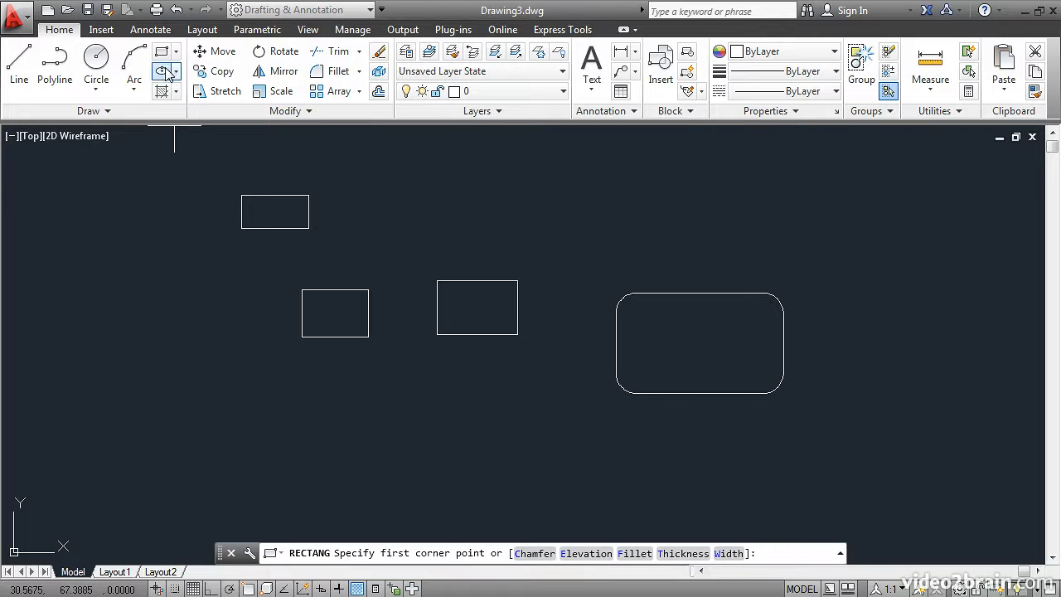
click(220, 398)
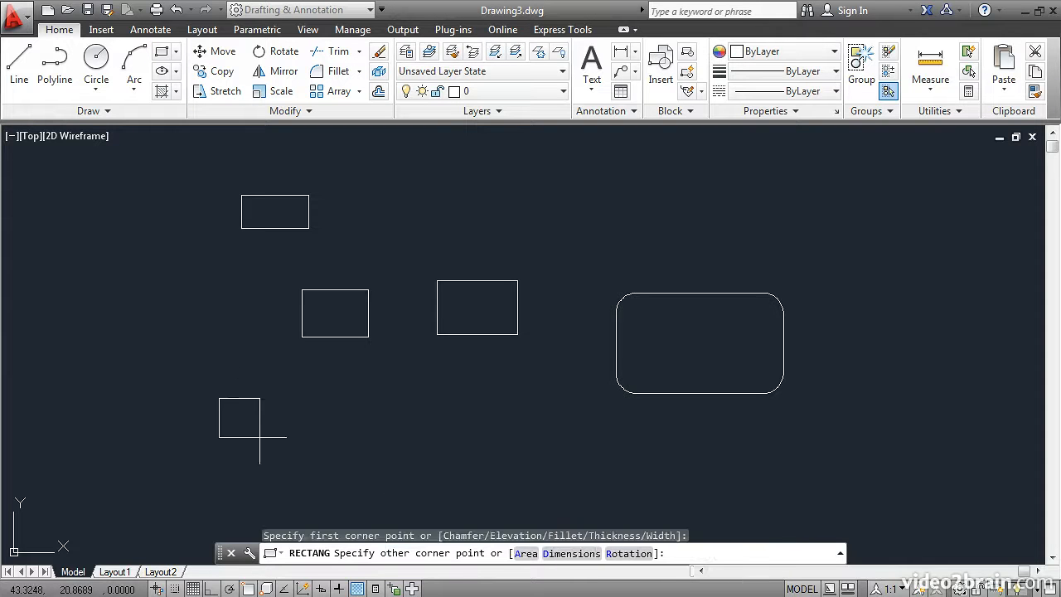
text(@15,-8)
key(Return)
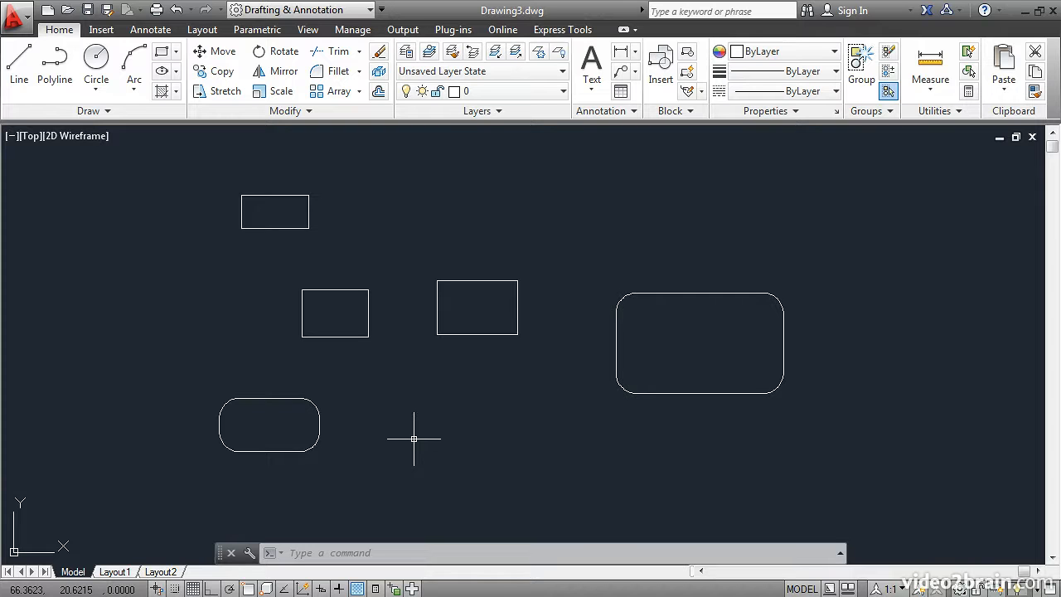
Set the Rectangle command's fillet radius to 0
click(162, 53)
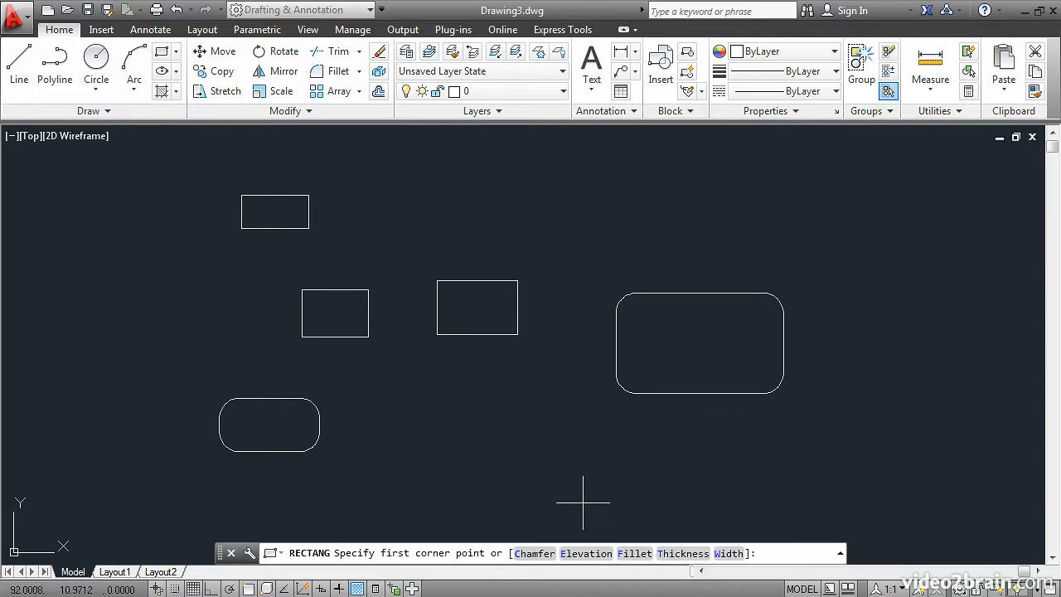
click(634, 552)
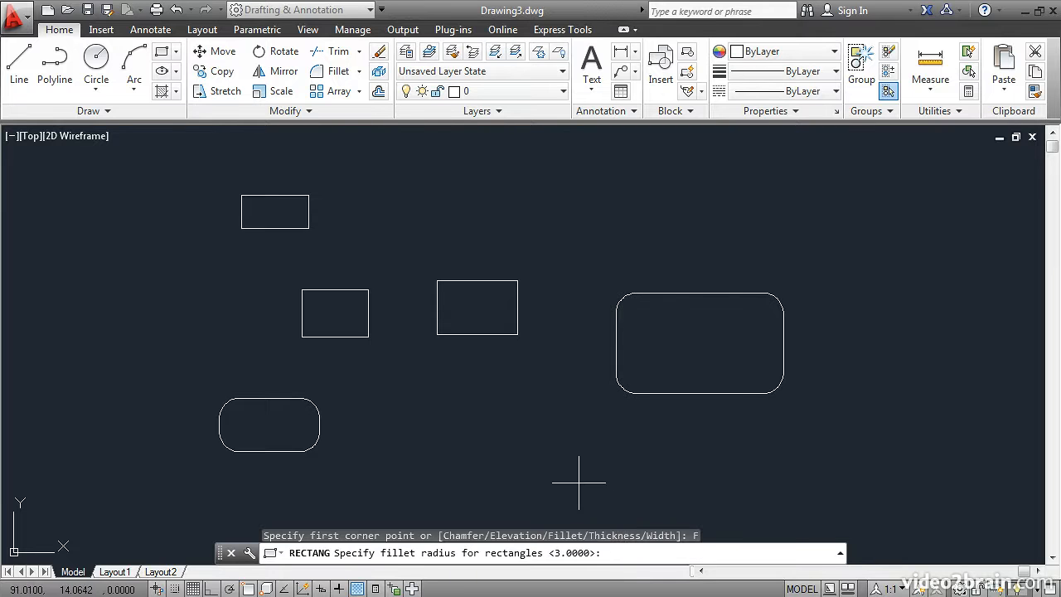
text(0)
key(Return)
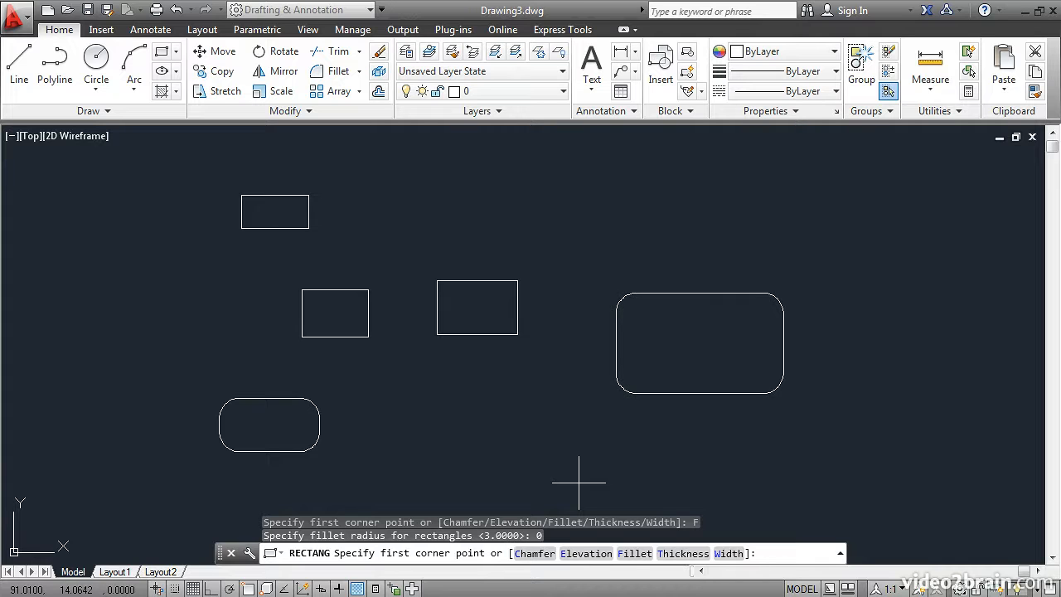
Draw a rectangle with both chamfer distances set to 2, above the large rounded rectangle
click(534, 553)
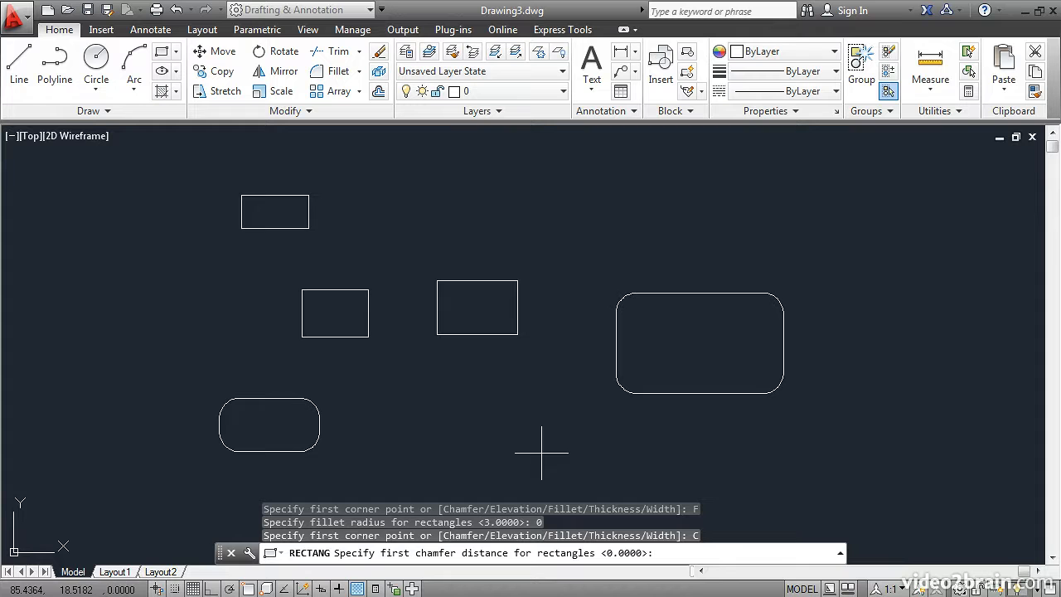
text(2)
key(Return)
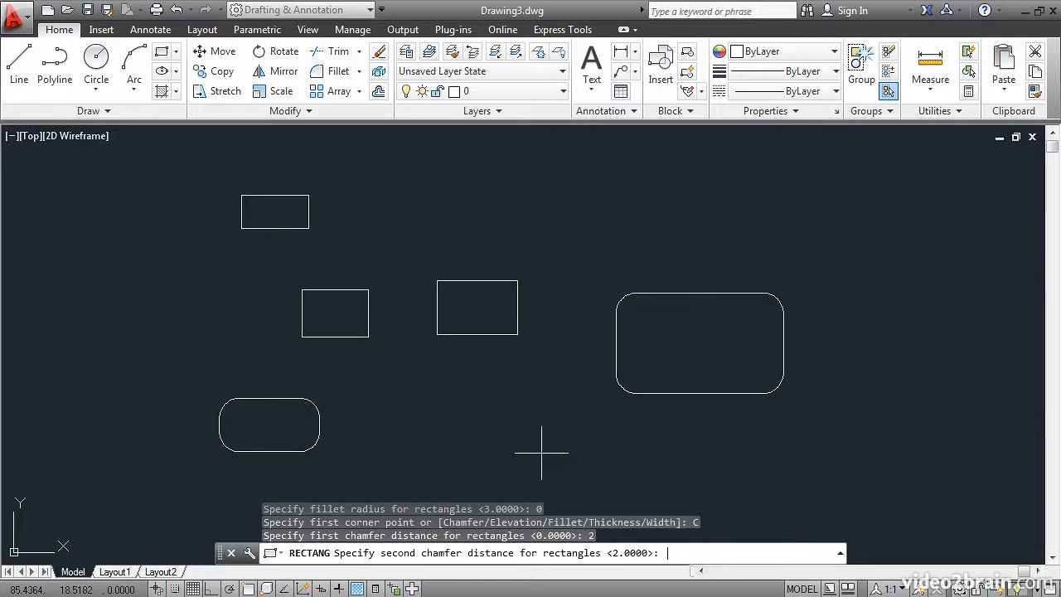
text(2)
key(Return)
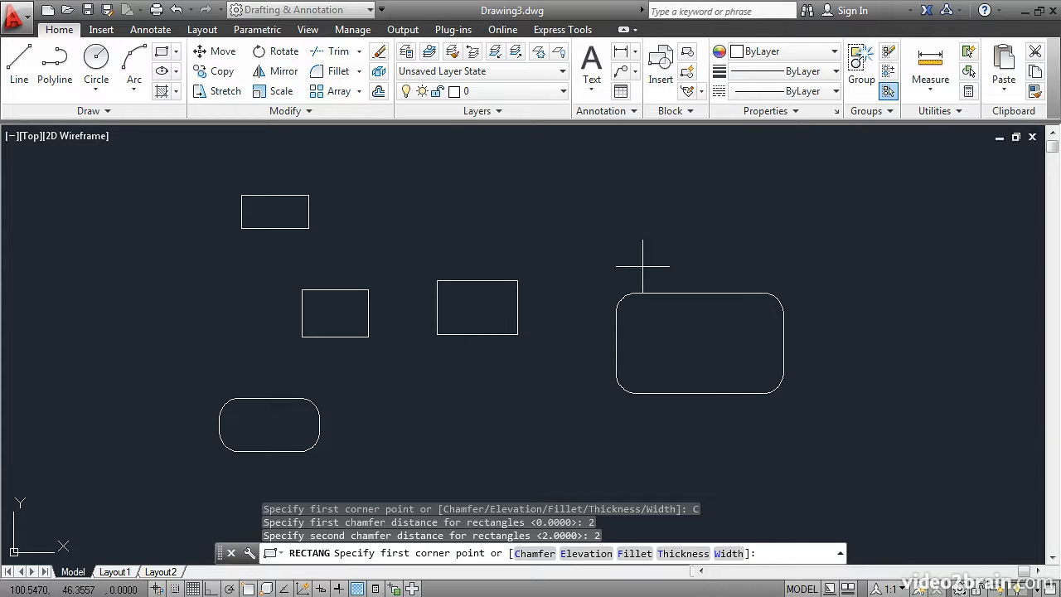
click(707, 176)
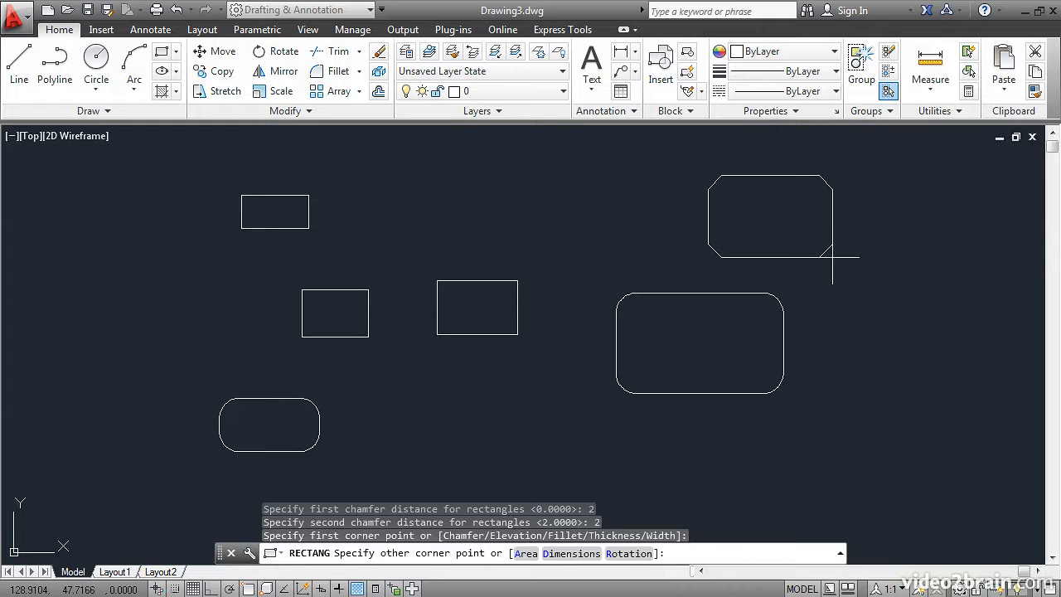
click(832, 257)
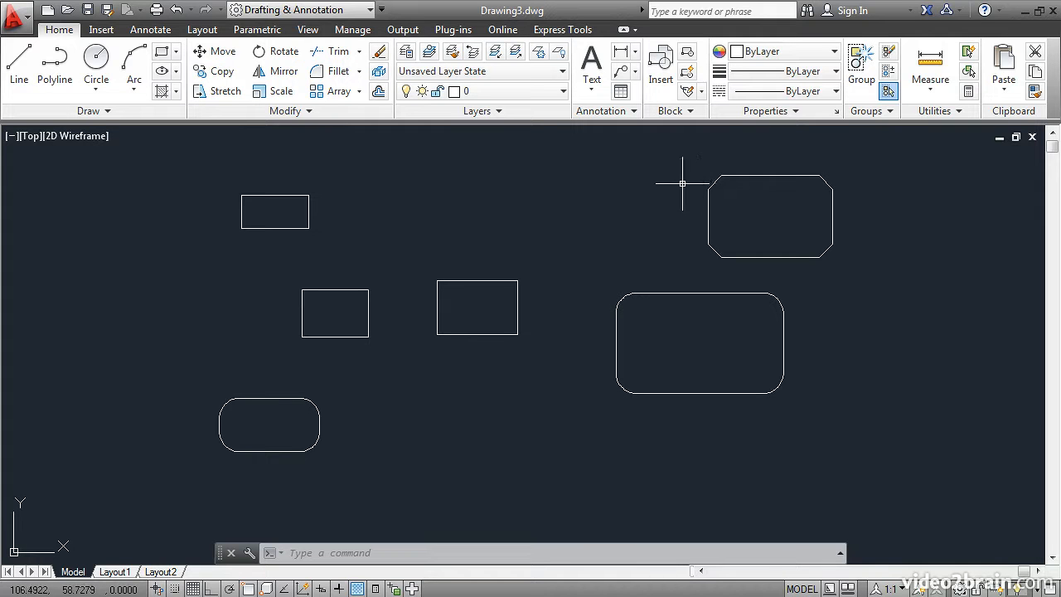
click(171, 60)
click(472, 169)
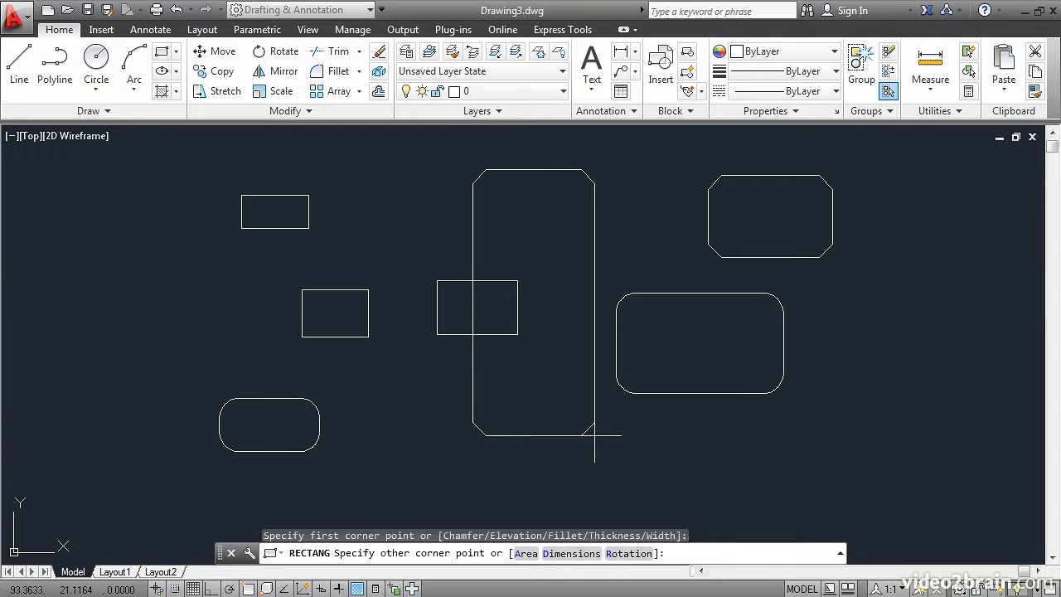
key(Escape)
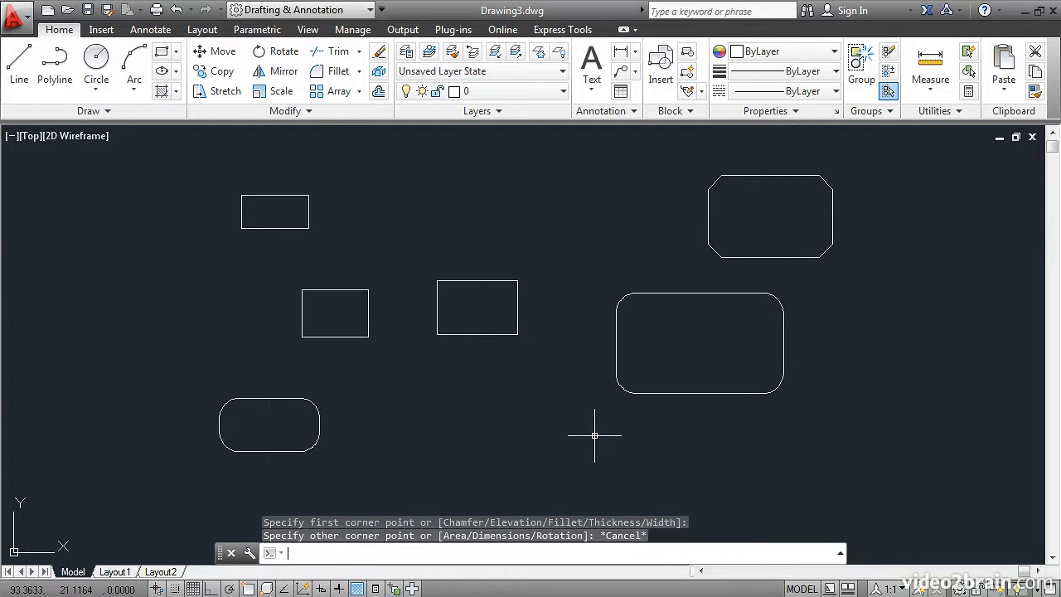
Set both rectangle chamfer distances to 0 and draw a sharp-cornered rectangle freehand above the middle rectangle
click(162, 55)
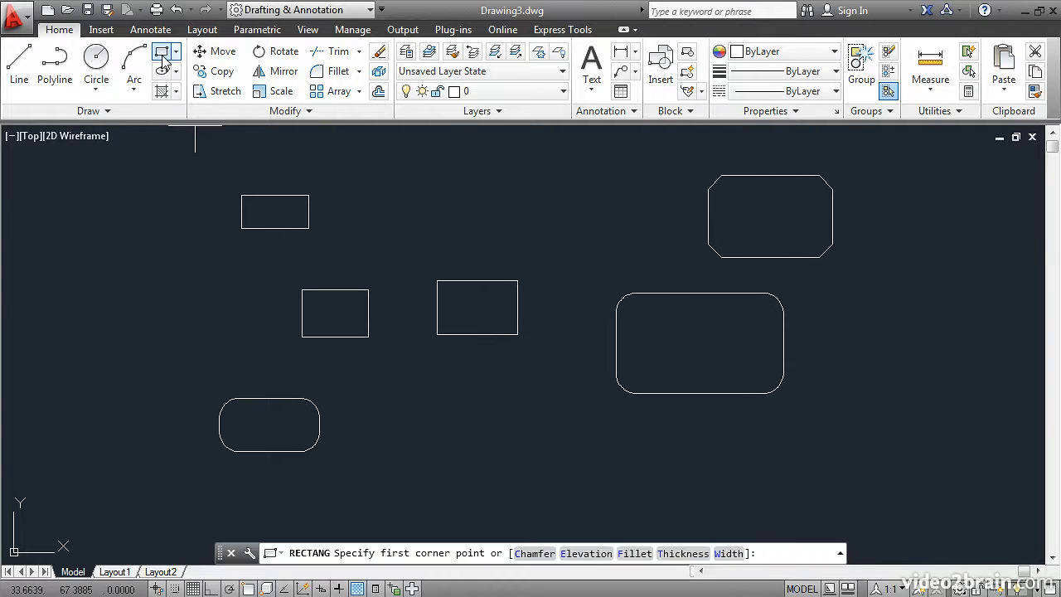
click(535, 552)
text(0)
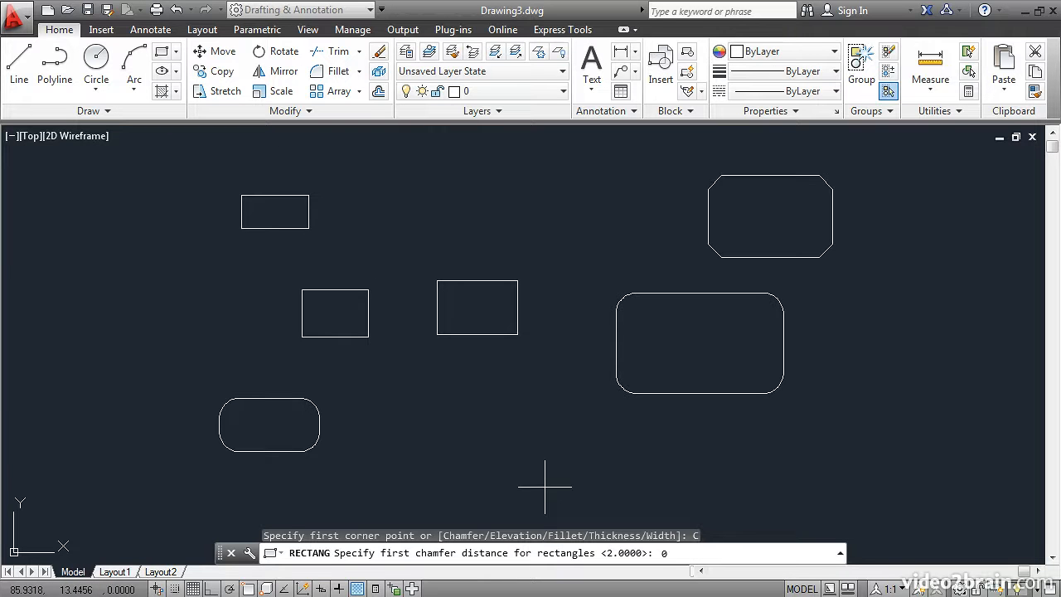
key(Return)
text(0)
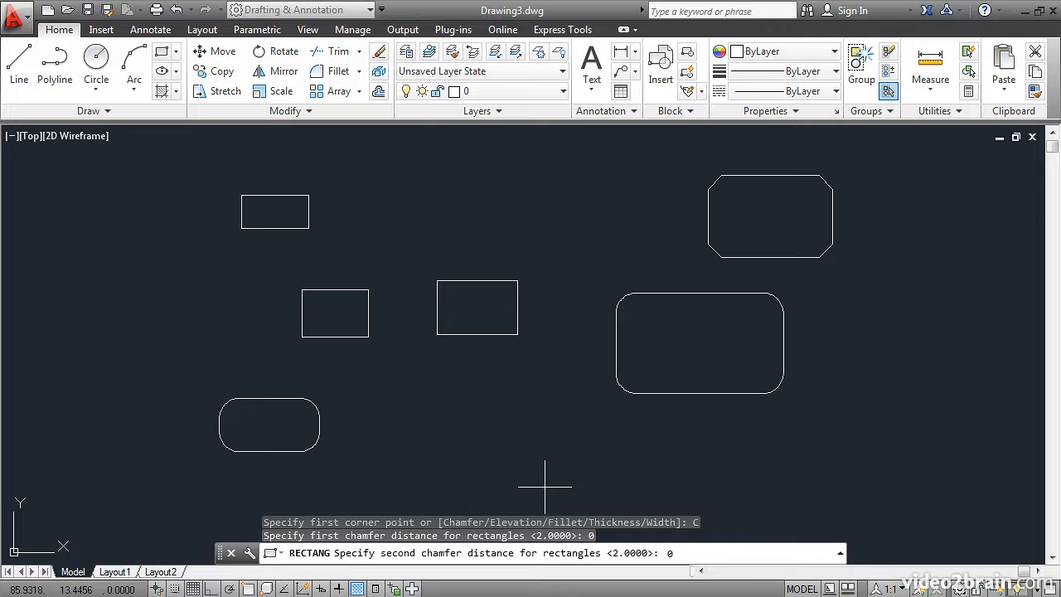
key(Return)
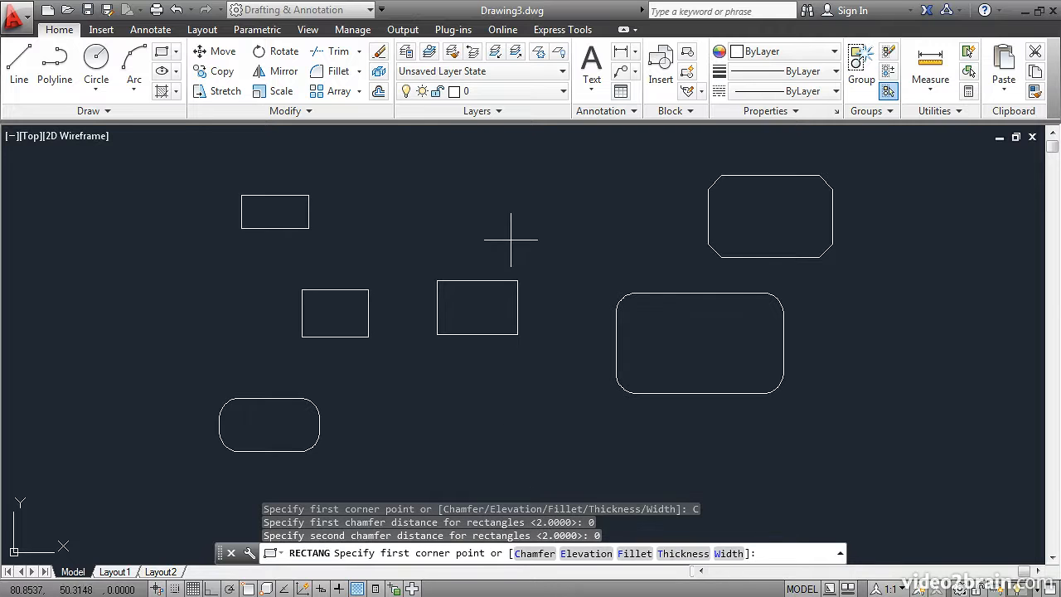
click(459, 176)
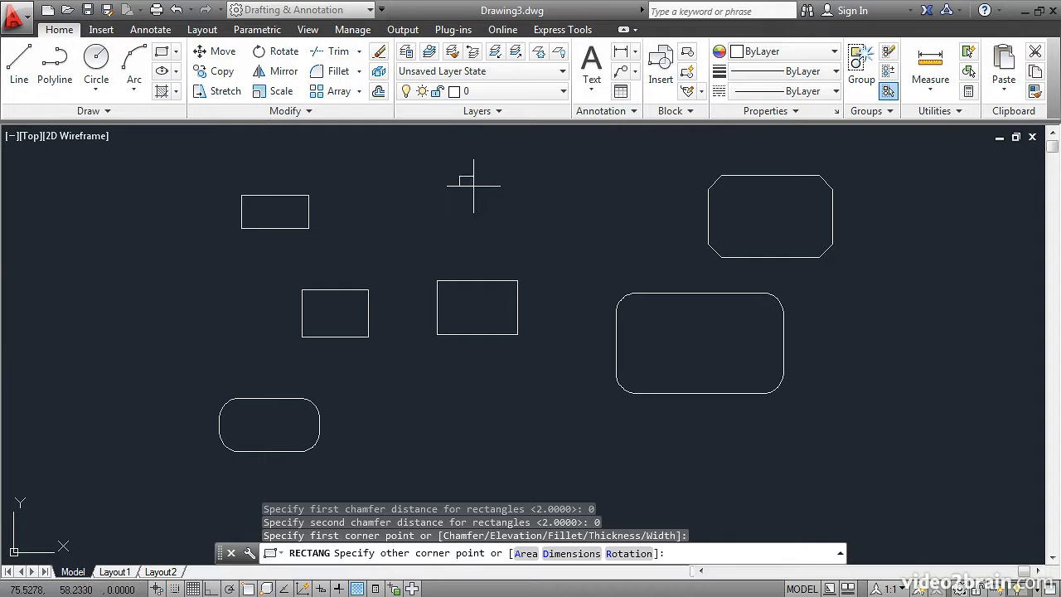
click(576, 247)
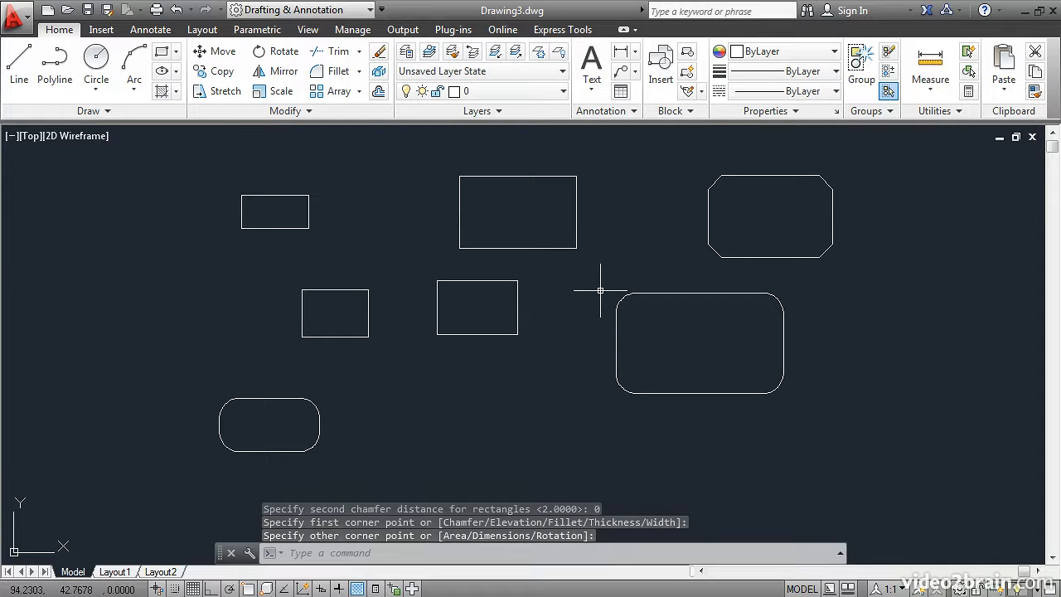
Draw a circle freehand by centre and radius in the empty area right of the chamfered and rounded rectangles
scroll(699, 278, down, 2)
mouse_move(698, 278)
middle_down()
mouse_move(443, 309)
mouse_move(220, 312)
middle_up()
scroll(313, 336, up, 2)
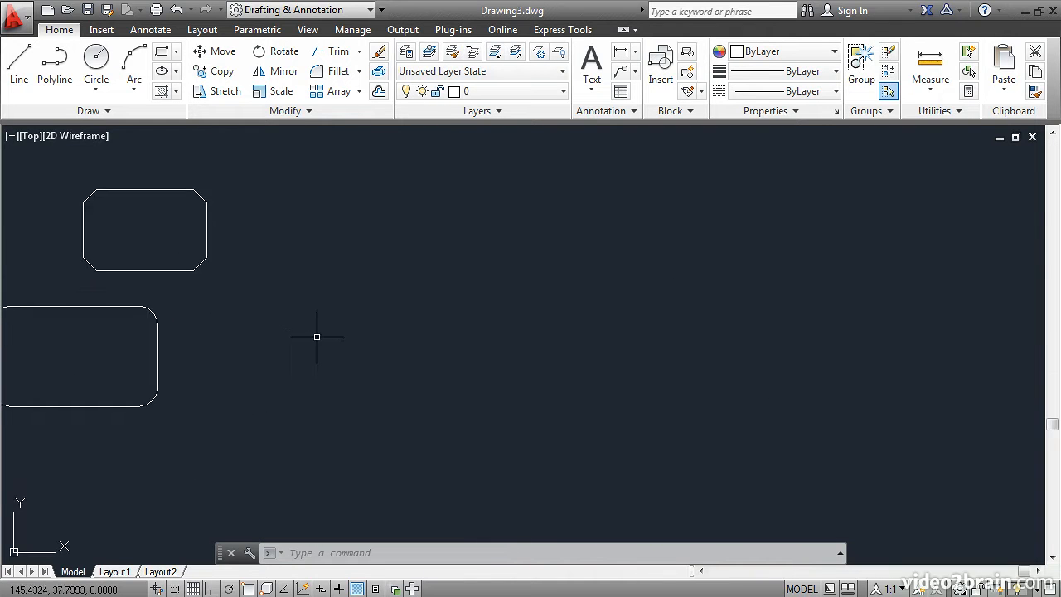
middle_drag(419, 332, 308, 343)
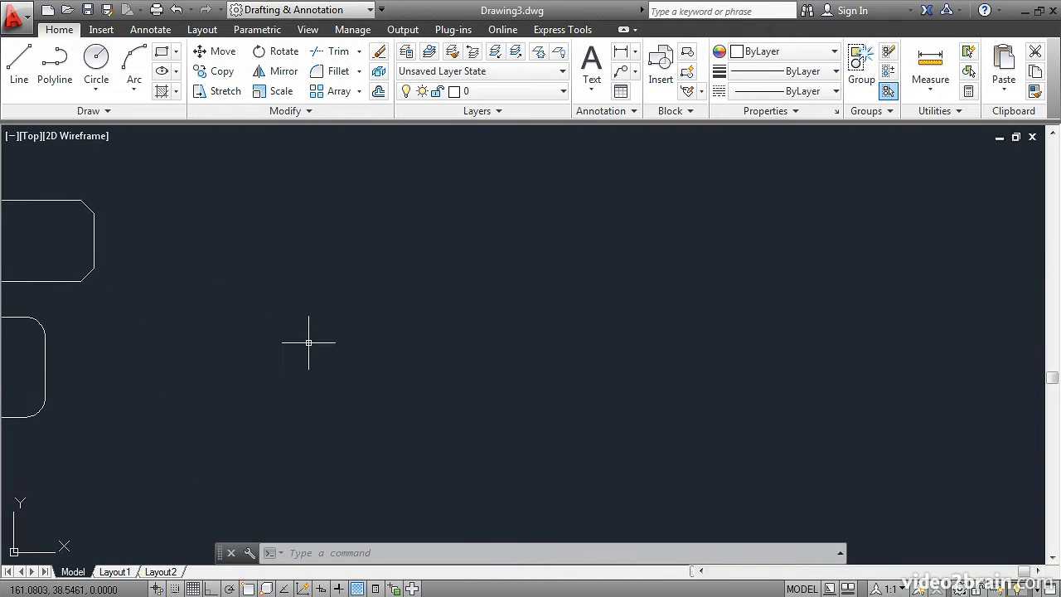
click(94, 58)
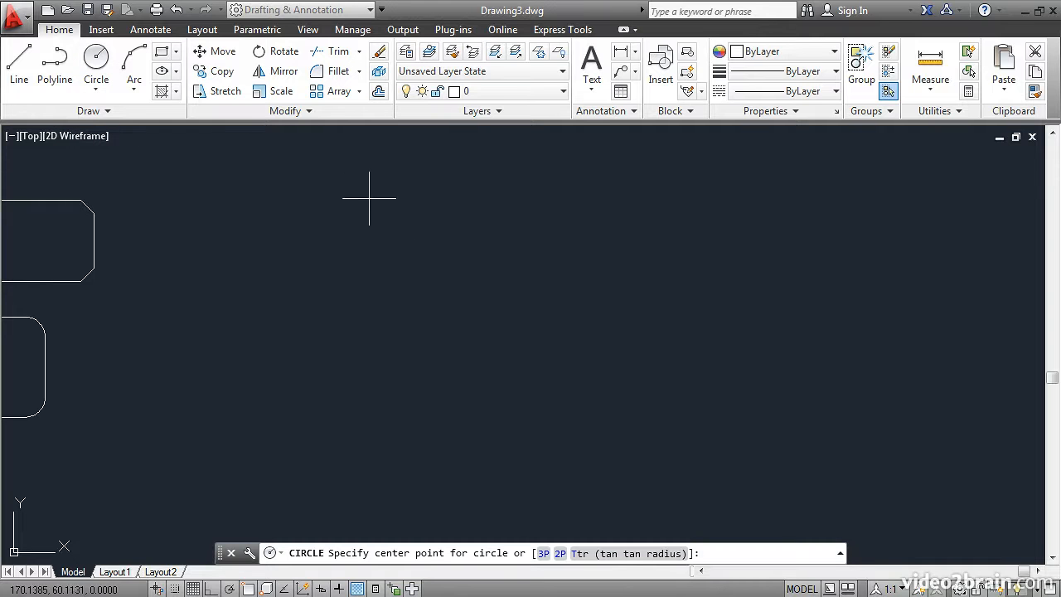
click(502, 325)
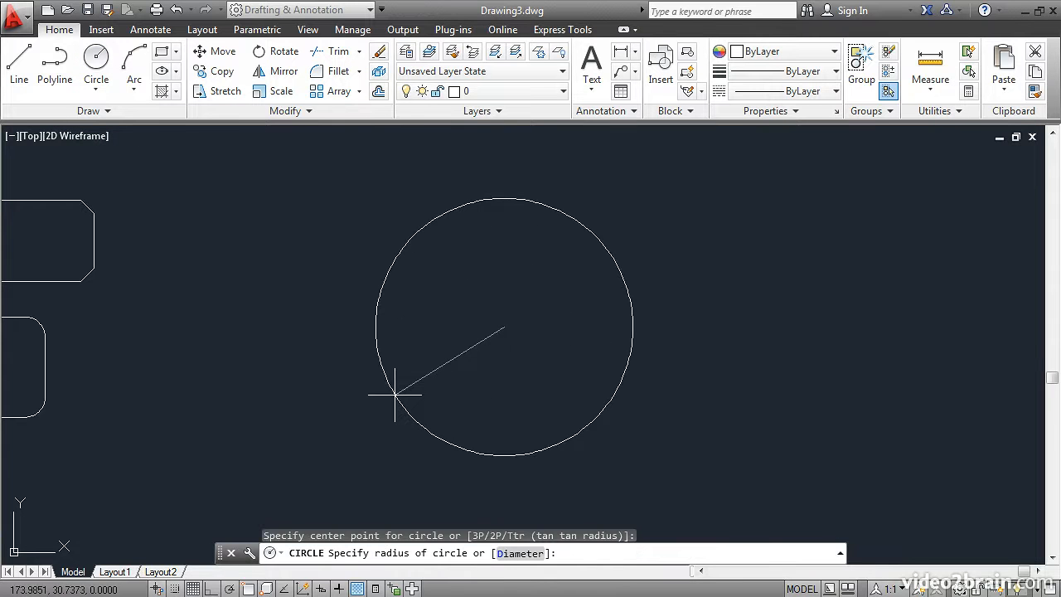
click(395, 394)
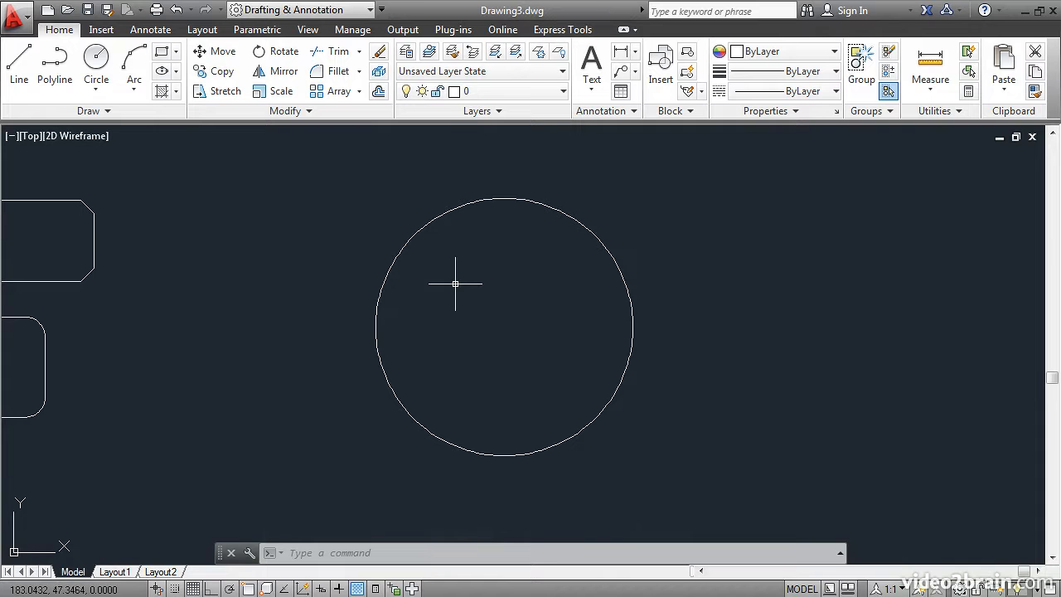
Draw a 4-sided polygon circumscribed about the circle, snapping to the circle's center and its right quadrant
click(175, 52)
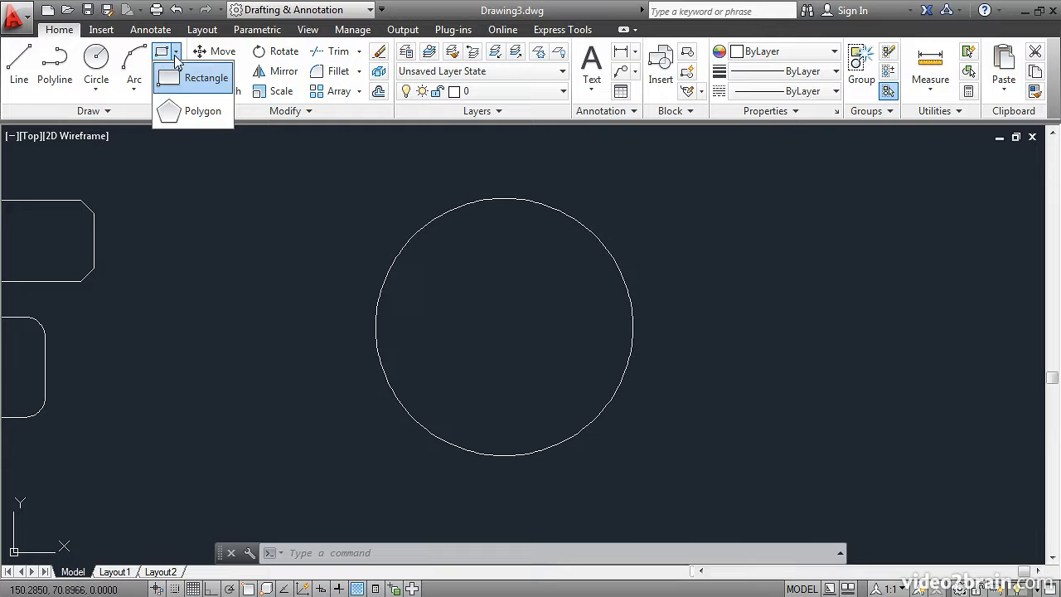
click(189, 113)
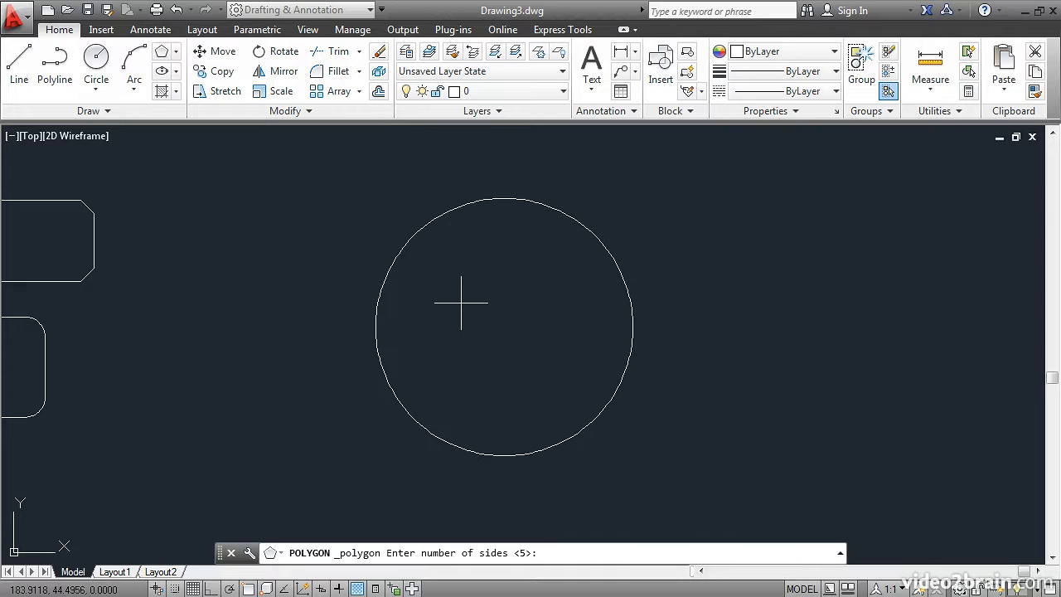
text(4)
key(Return)
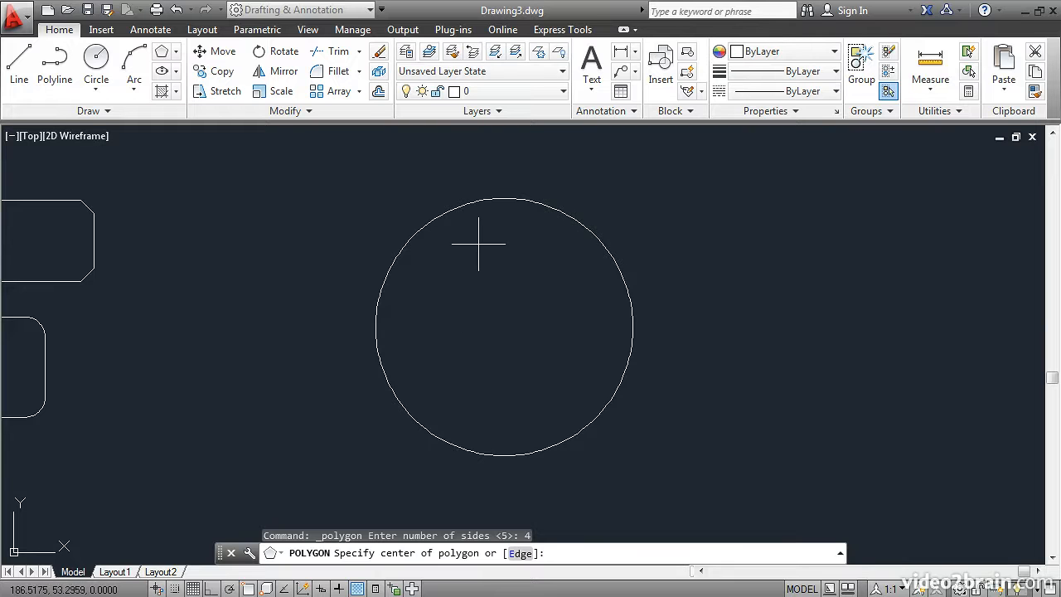
shift+right_click(484, 203)
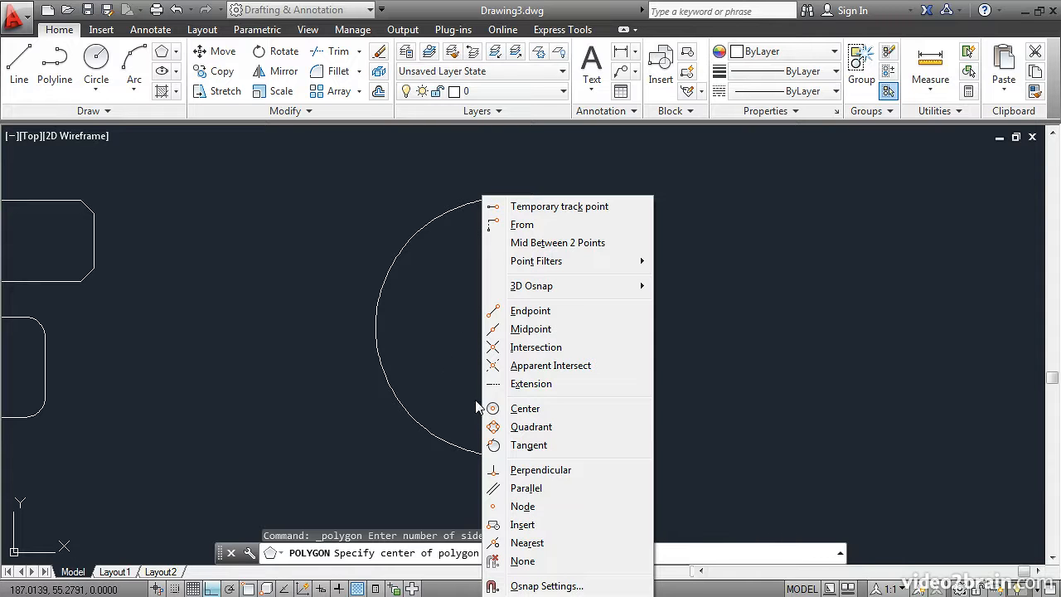
click(523, 408)
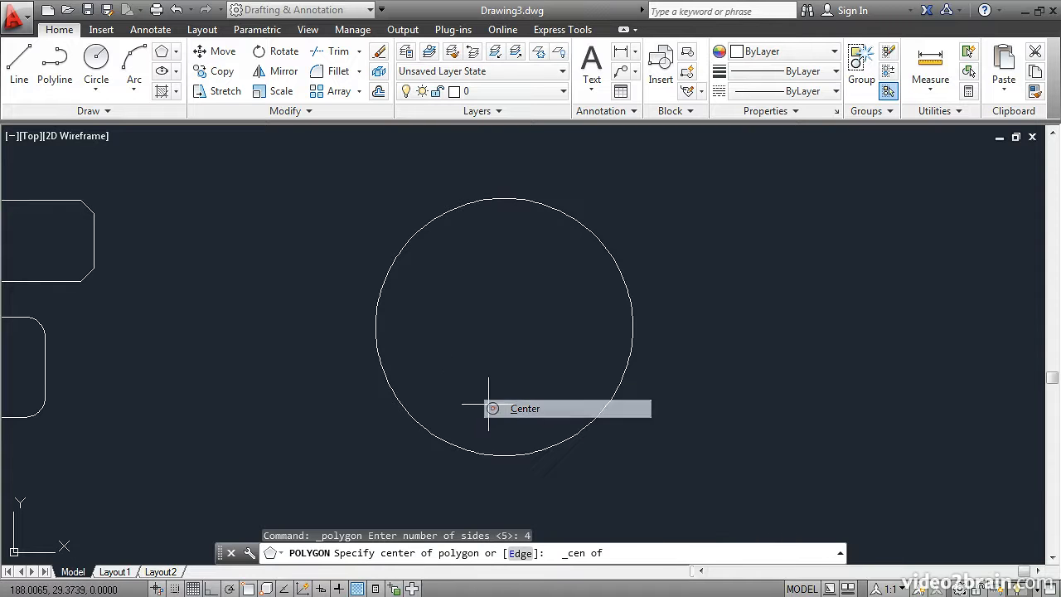
click(395, 392)
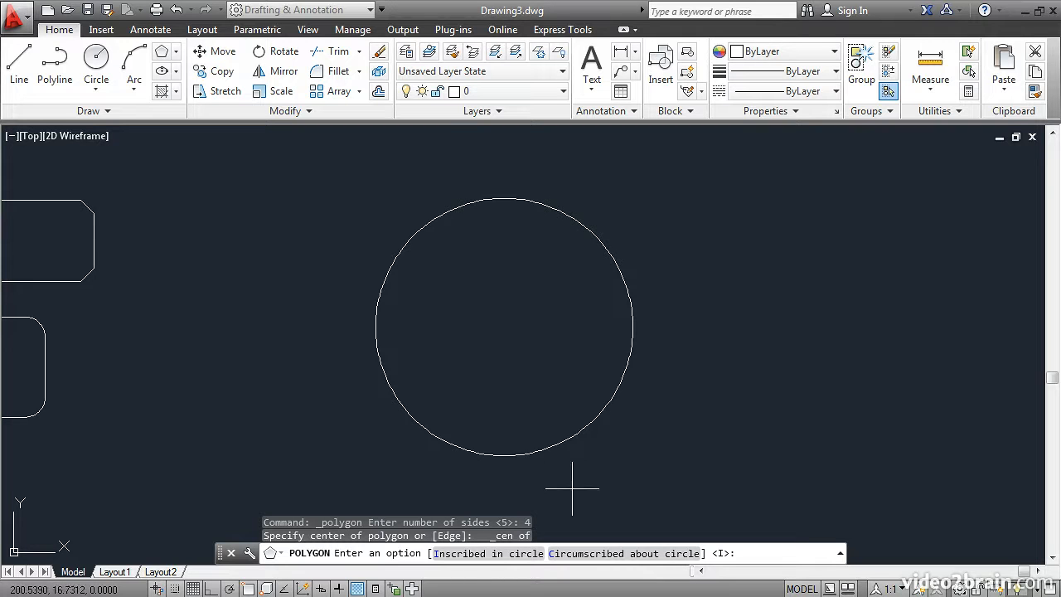
click(609, 553)
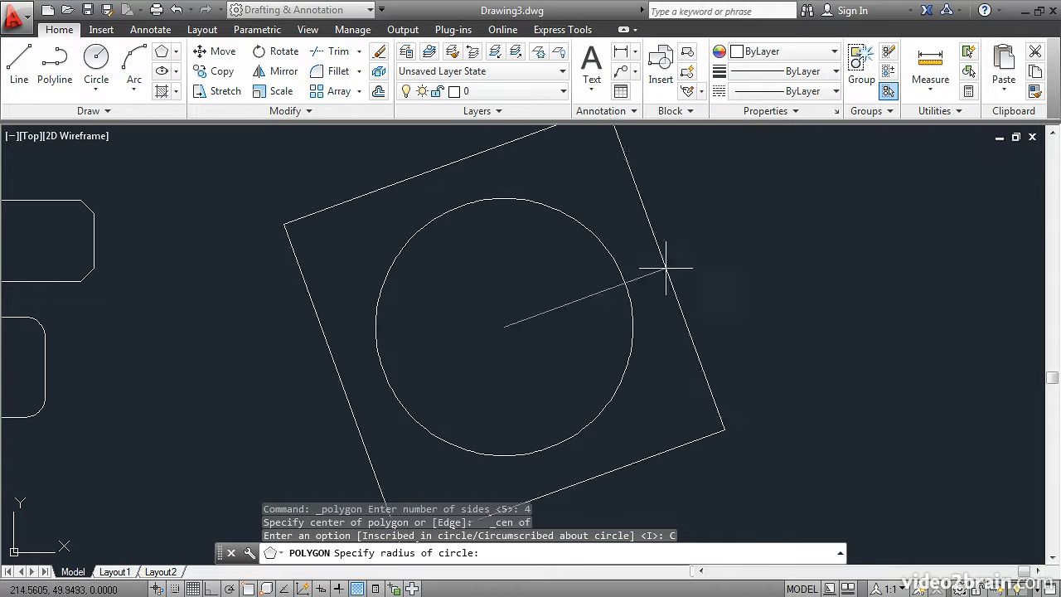
shift+right_click(666, 252)
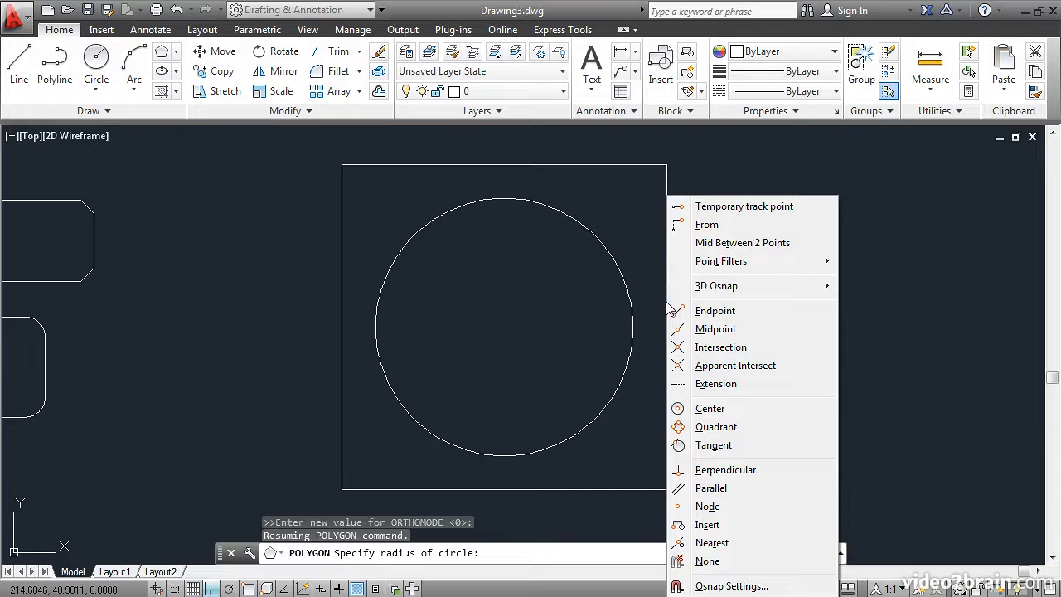
click(684, 431)
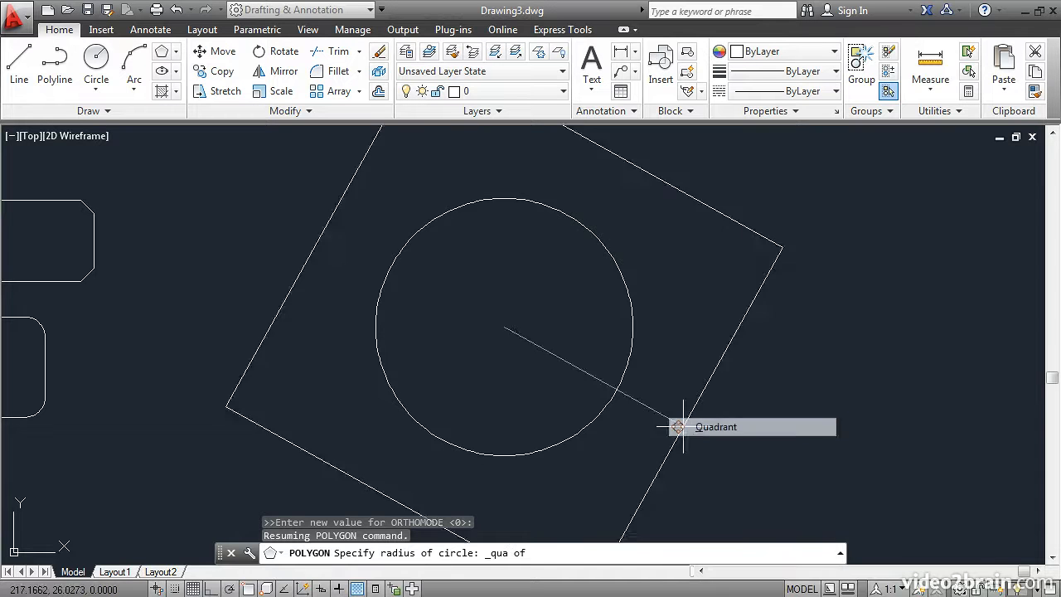
click(632, 327)
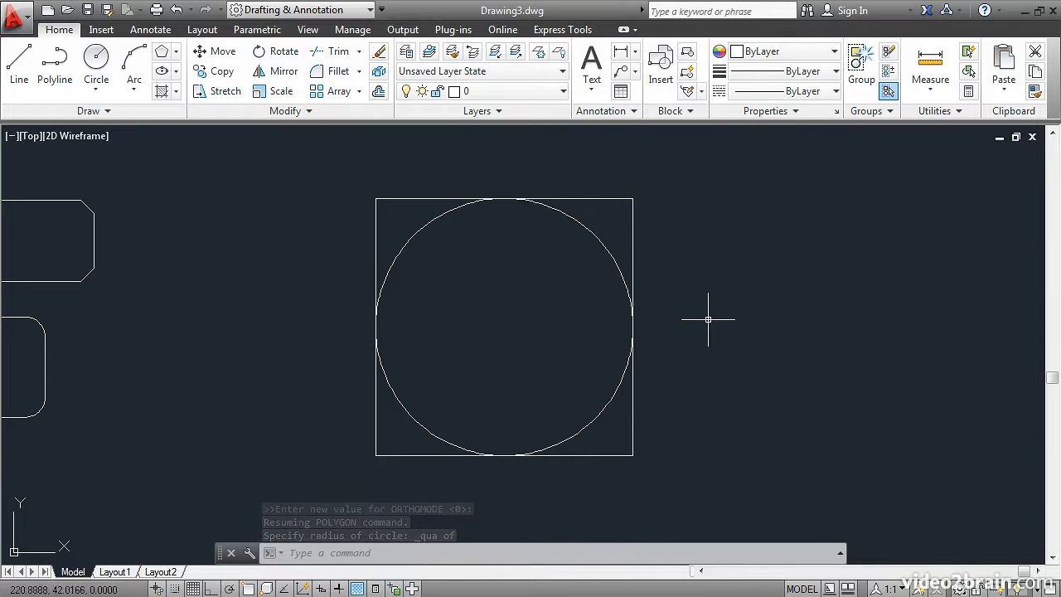
Draw a 5-sided polygon inscribed in the circle, snapping to the circle's center and its top quadrant
click(162, 55)
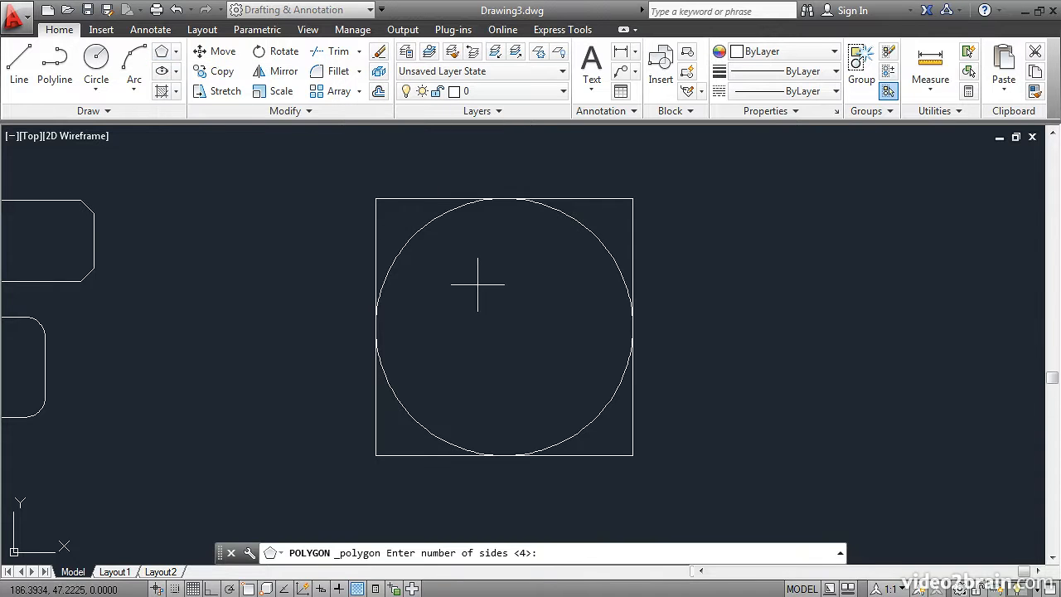
text(5)
key(Return)
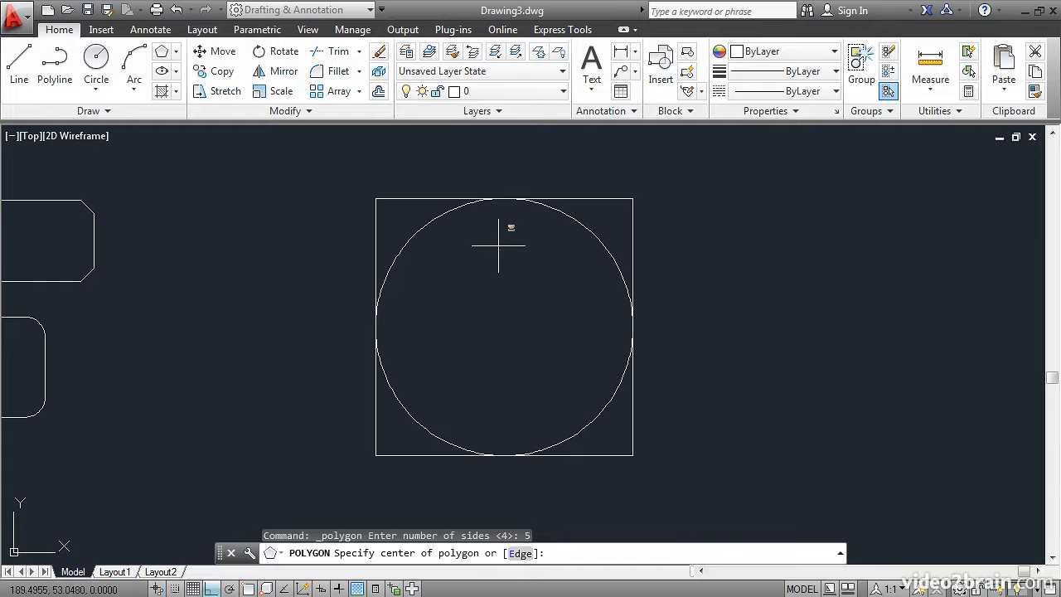
shift+right_click(499, 245)
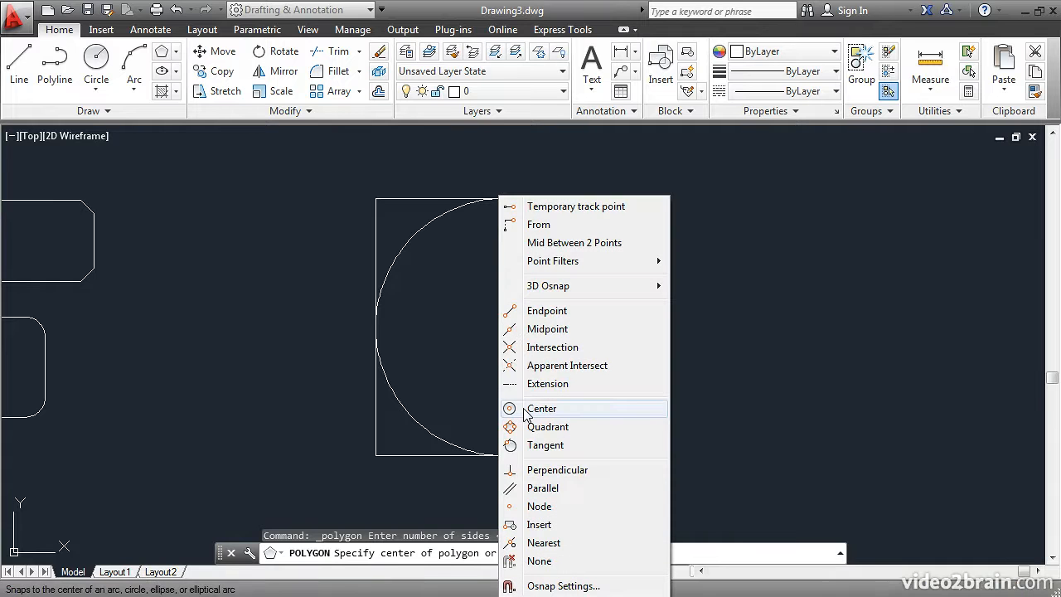
click(538, 409)
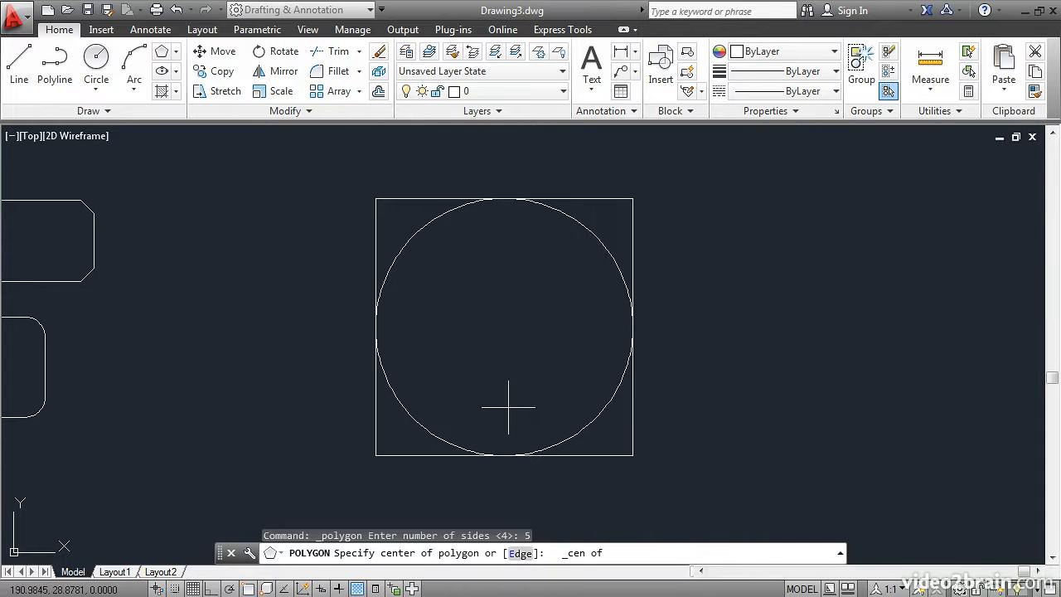
click(418, 421)
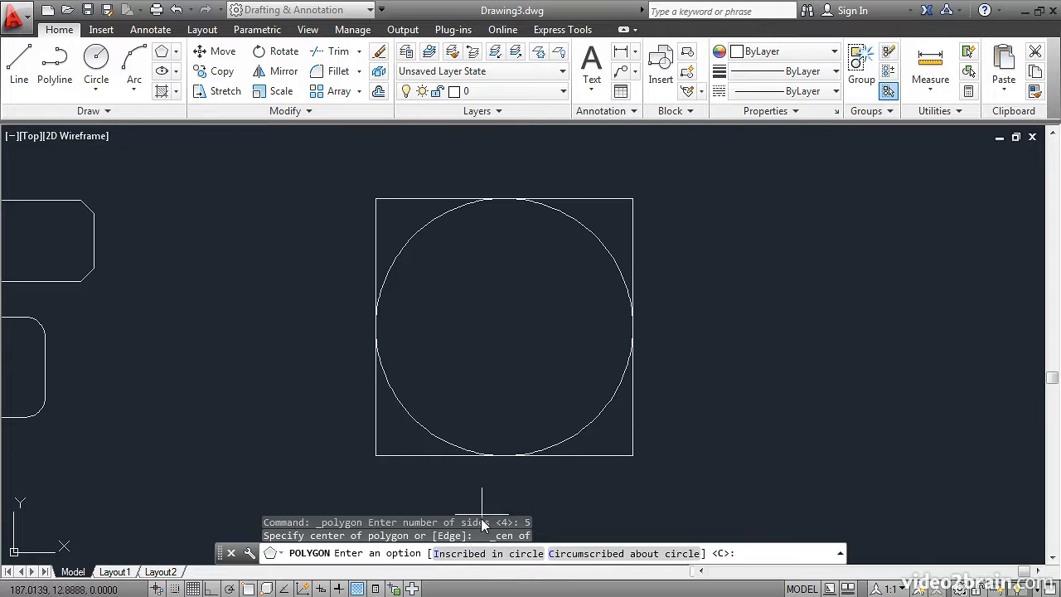
click(479, 554)
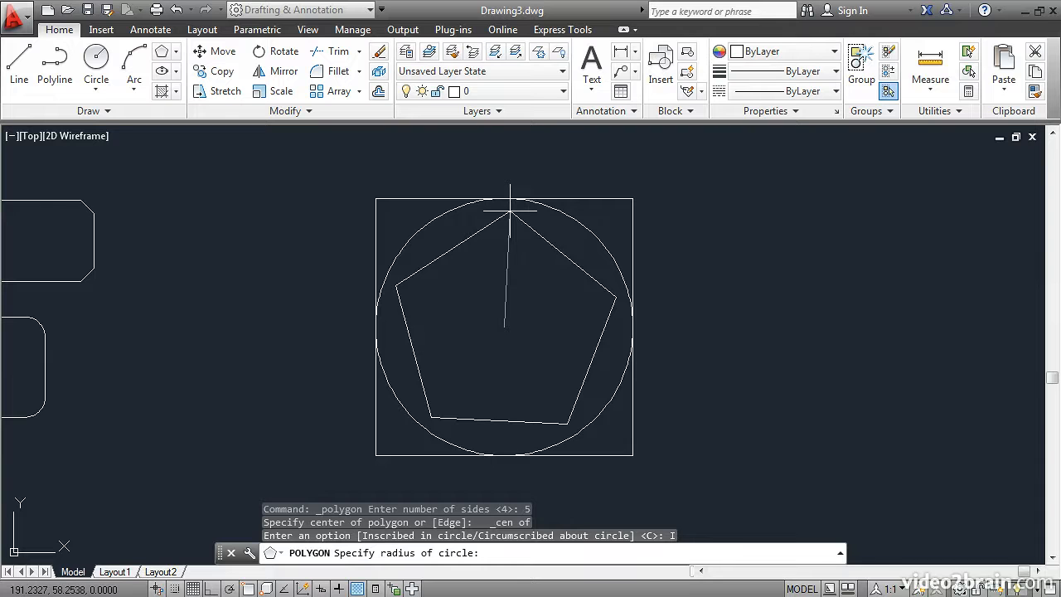
key(F8)
shift+right_click(513, 213)
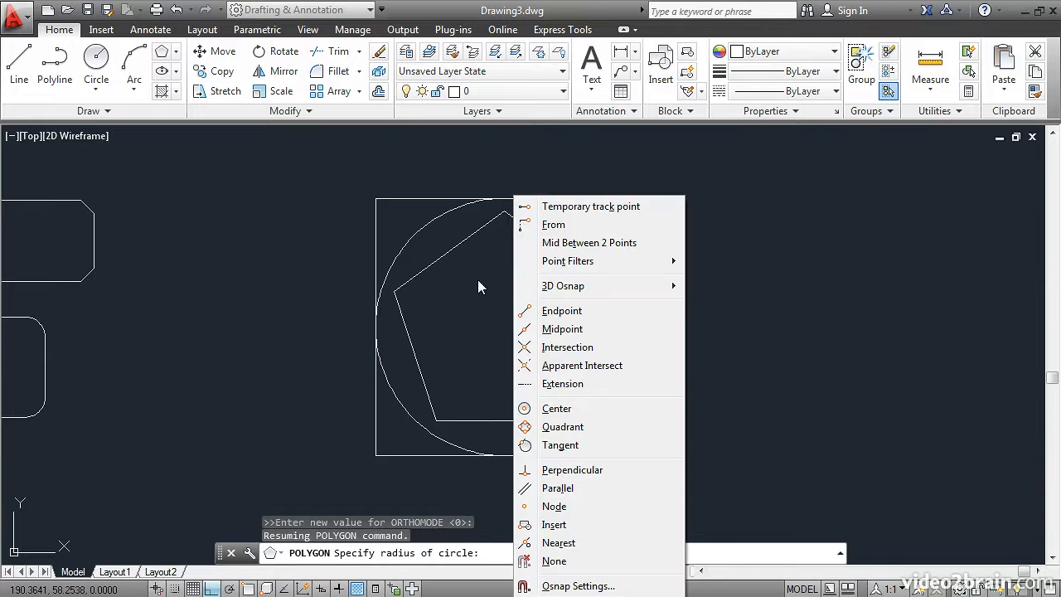
click(557, 426)
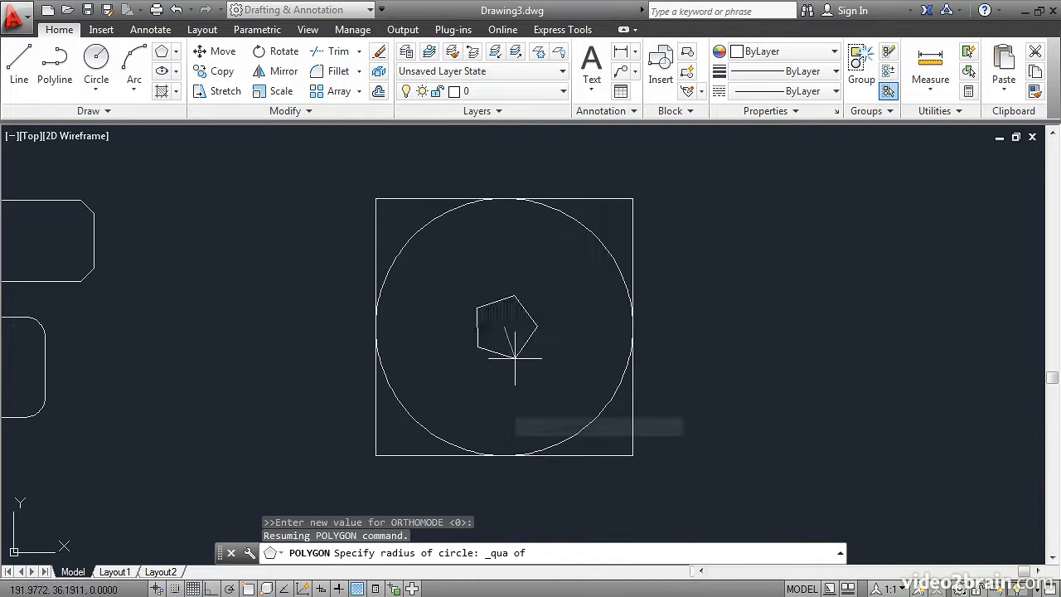
click(504, 199)
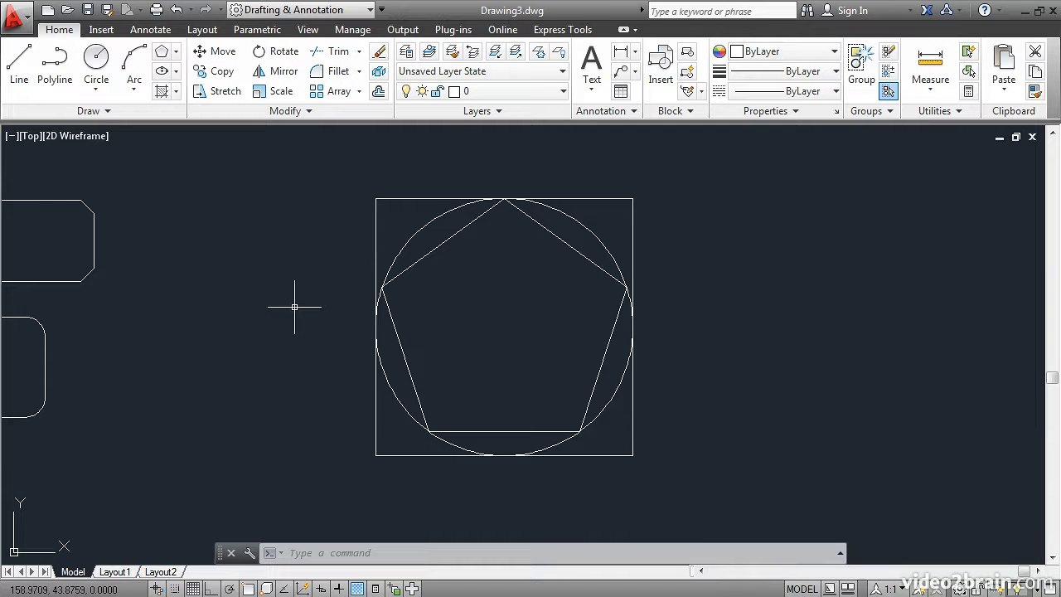
Draw a 6-sided polygon by edge below the pentagon, snapping to the endpoints of the pentagon's bottom edge from its right to its left corner
click(160, 55)
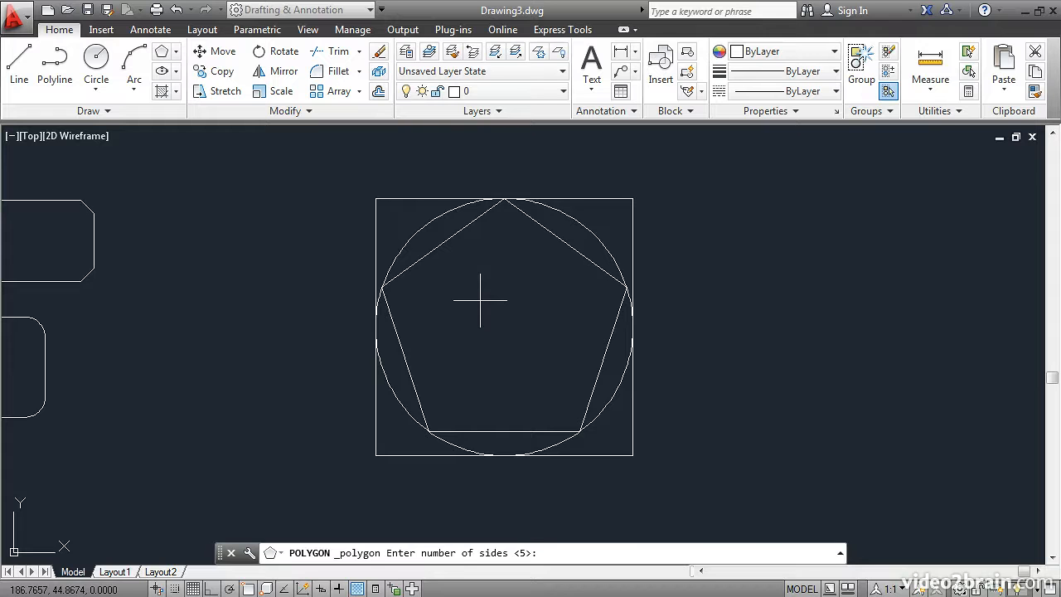
text(6)
key(Return)
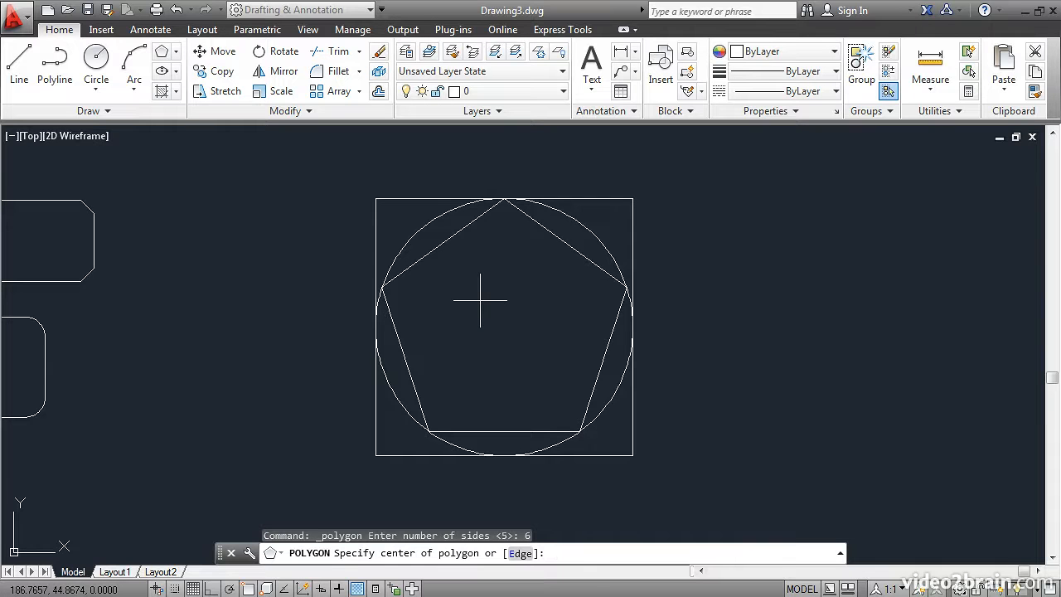
click(522, 554)
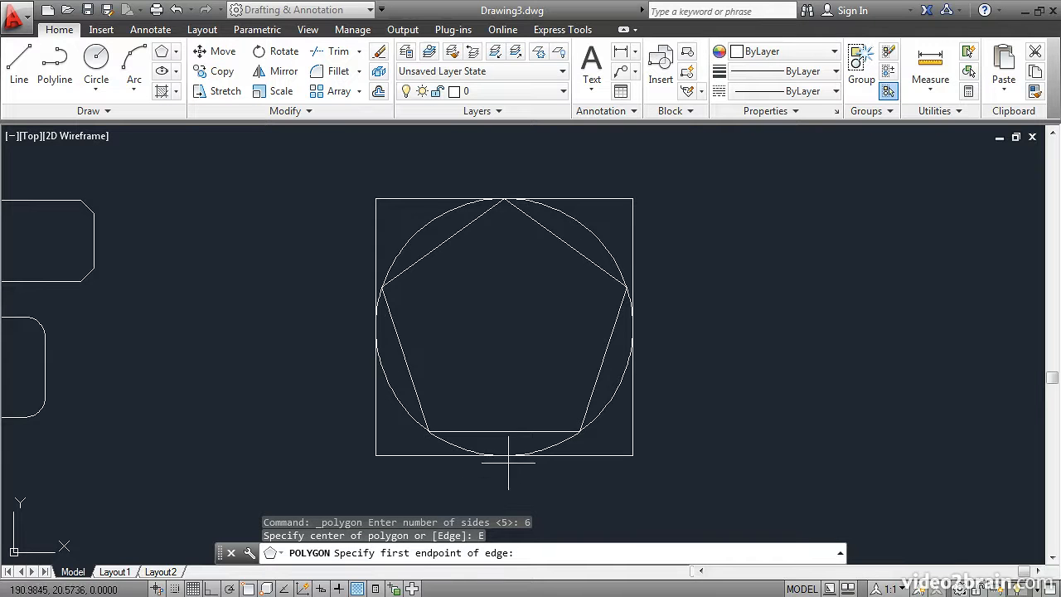
shift+right_click(519, 333)
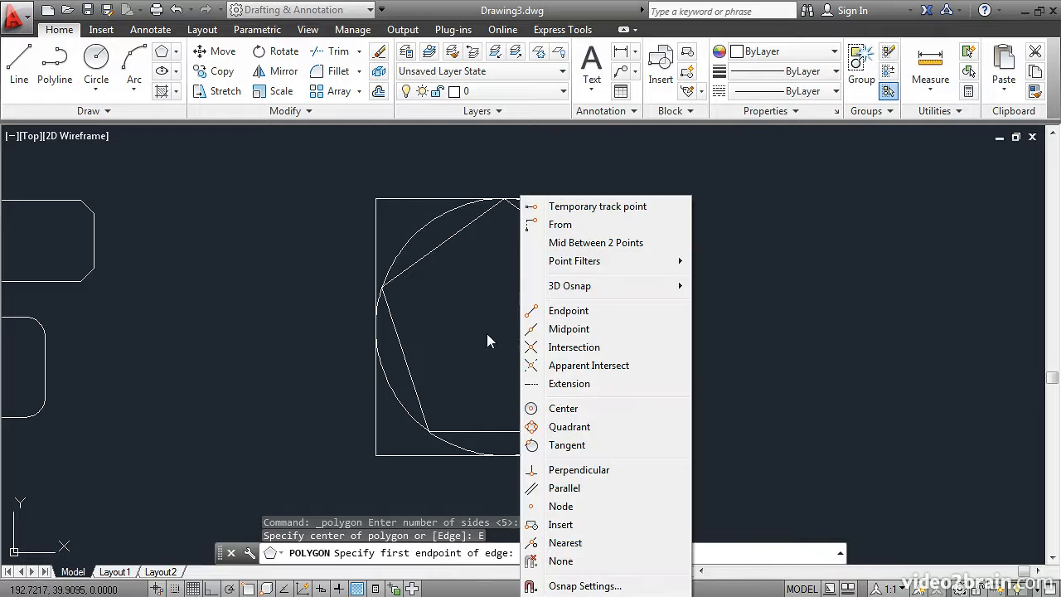
click(564, 307)
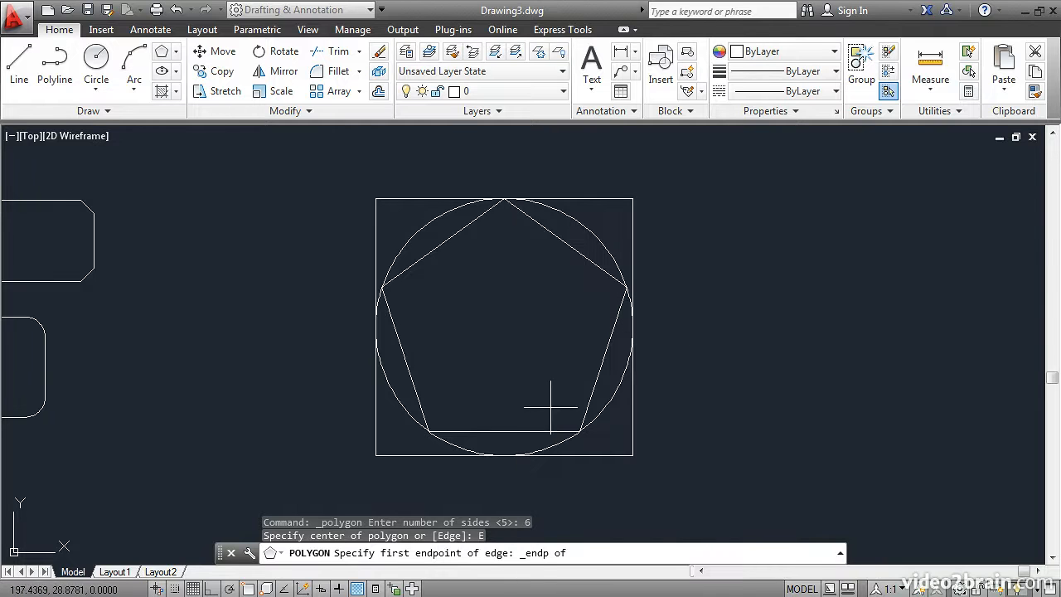
click(577, 431)
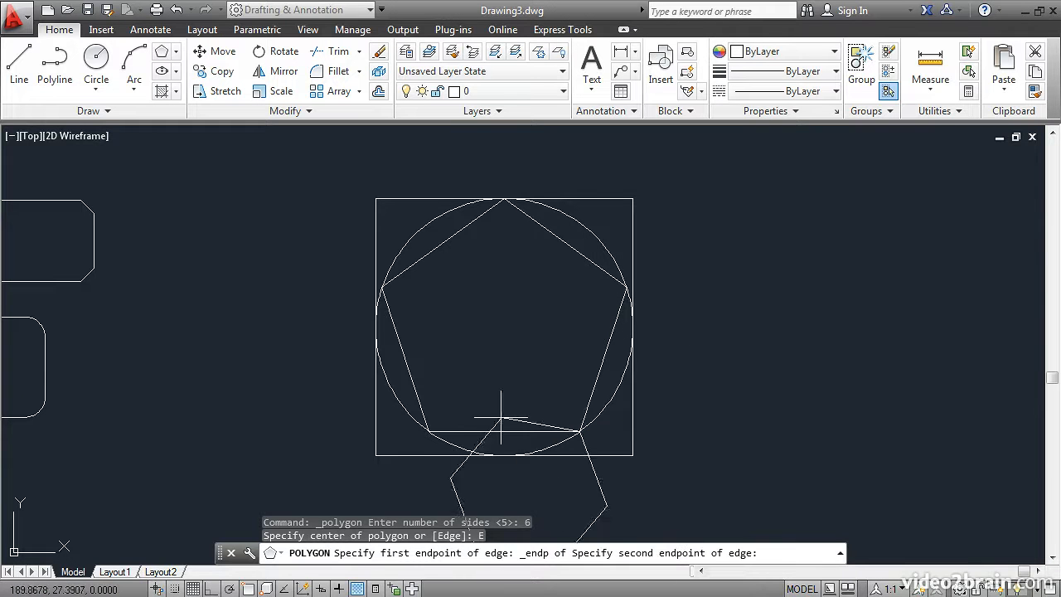
middle_drag(481, 414, 502, 298)
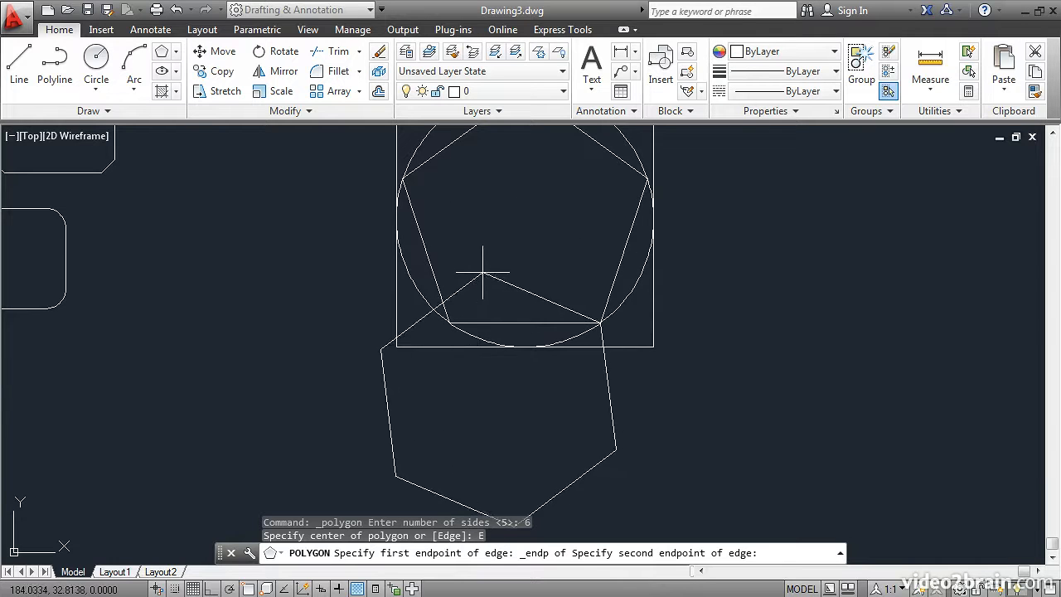
shift+right_click(481, 273)
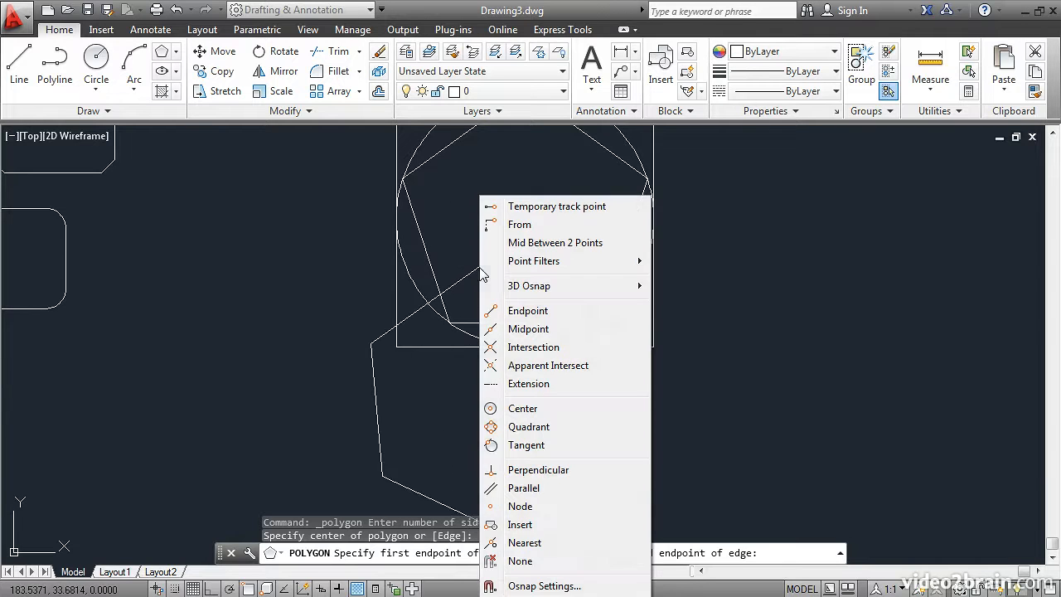
click(496, 309)
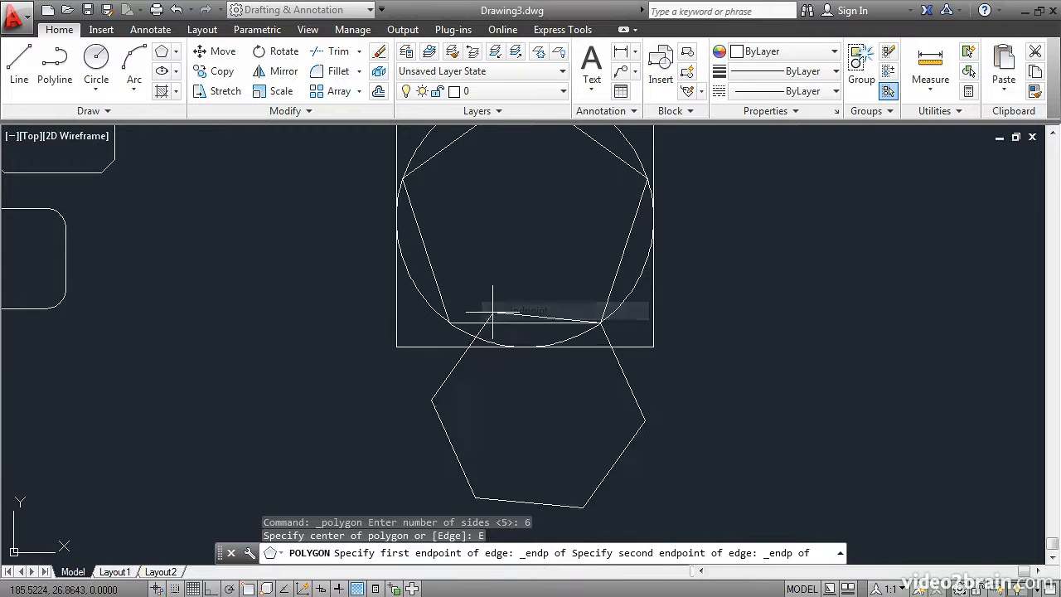
click(449, 322)
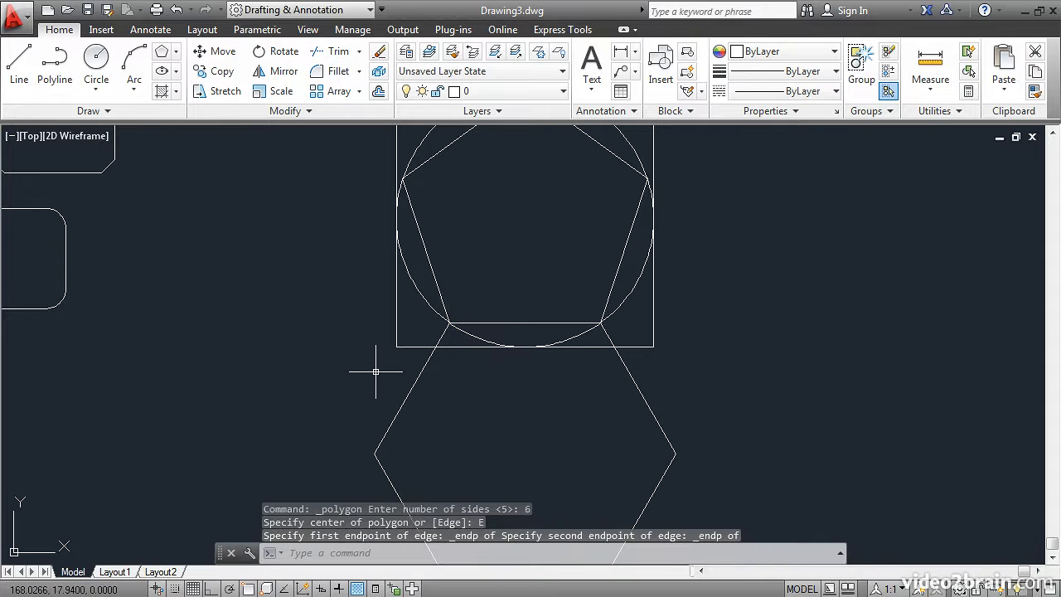
scroll(376, 372, down, 2)
middle_drag(419, 385, 411, 357)
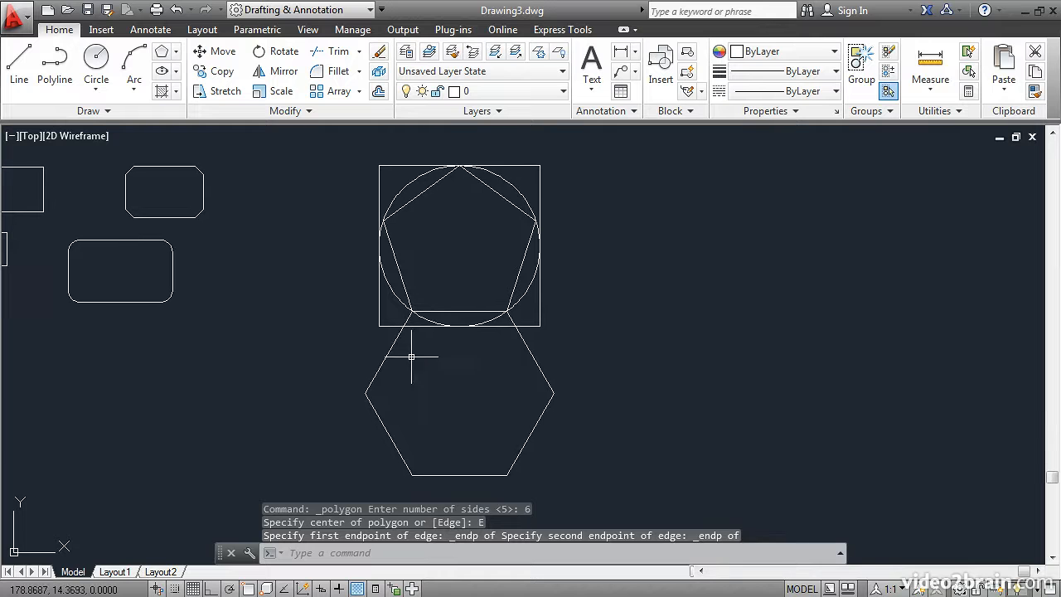